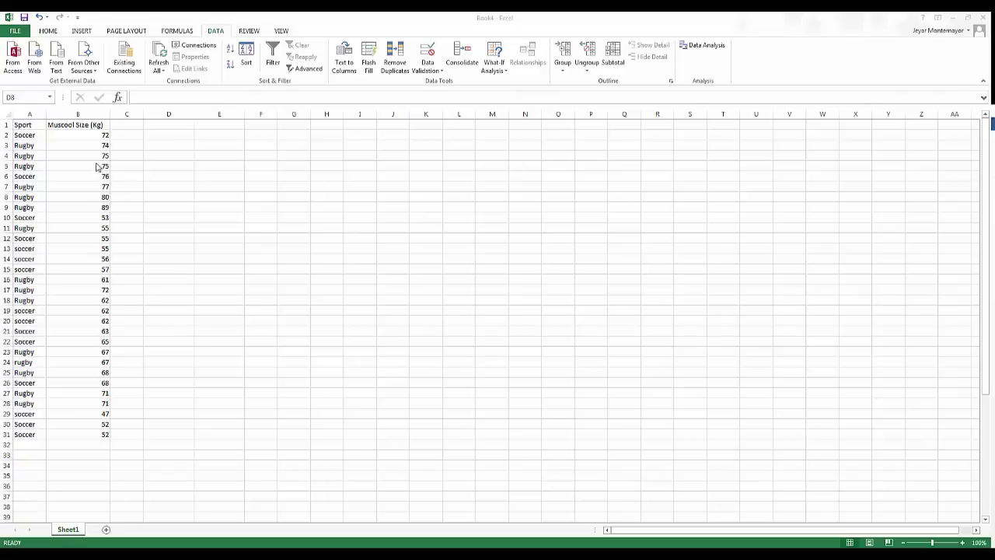
- Create a PivotTable from the sport data on the existing worksheet at cell D1
click(33, 135)
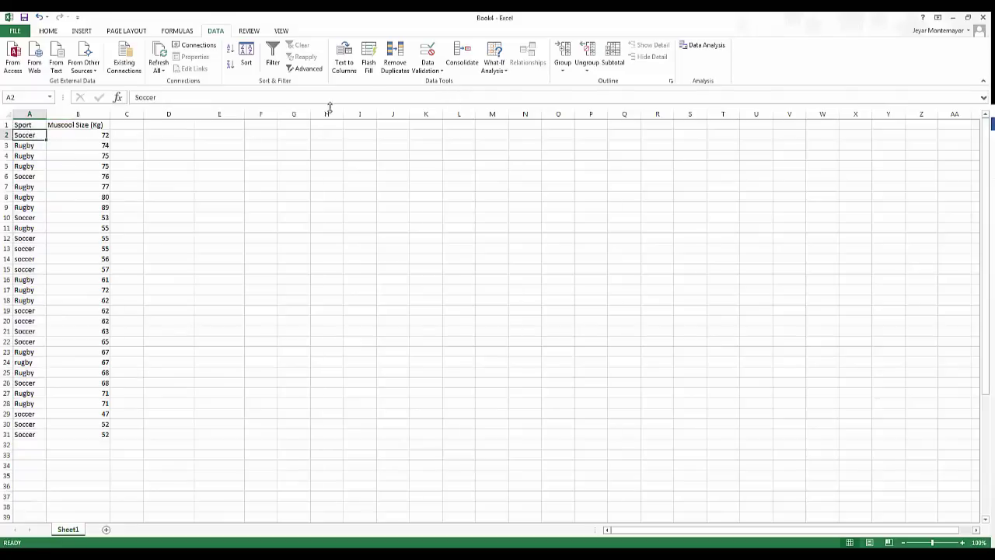
click(82, 31)
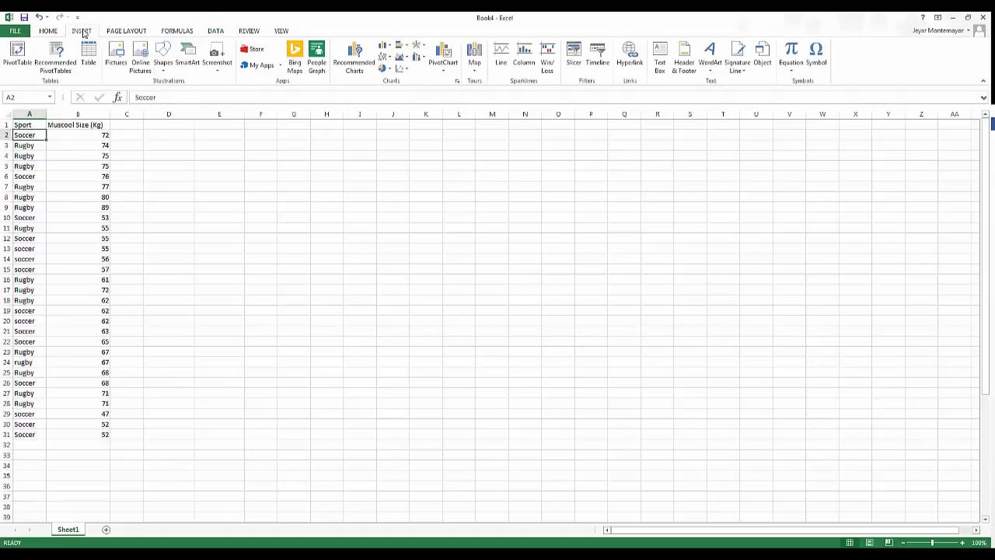
click(26, 54)
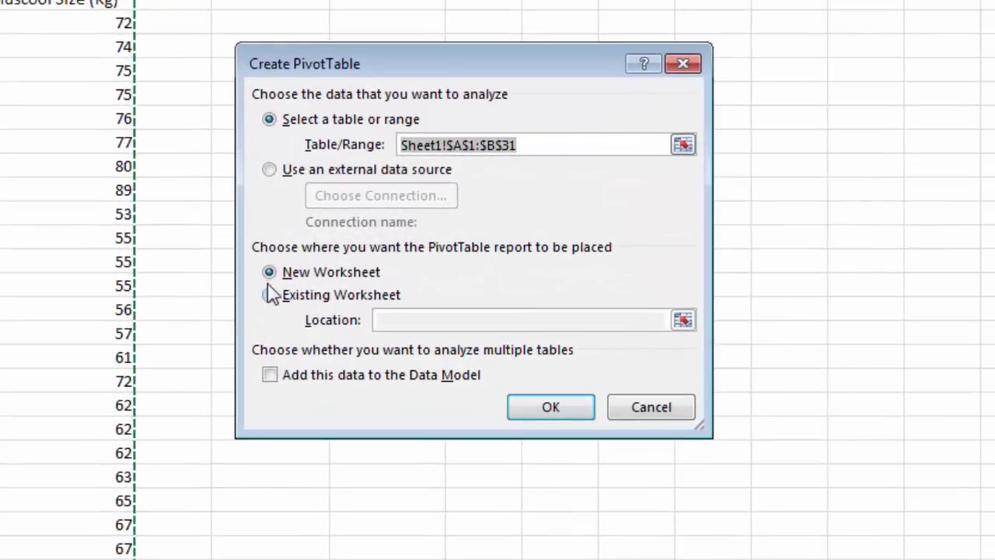
click(268, 295)
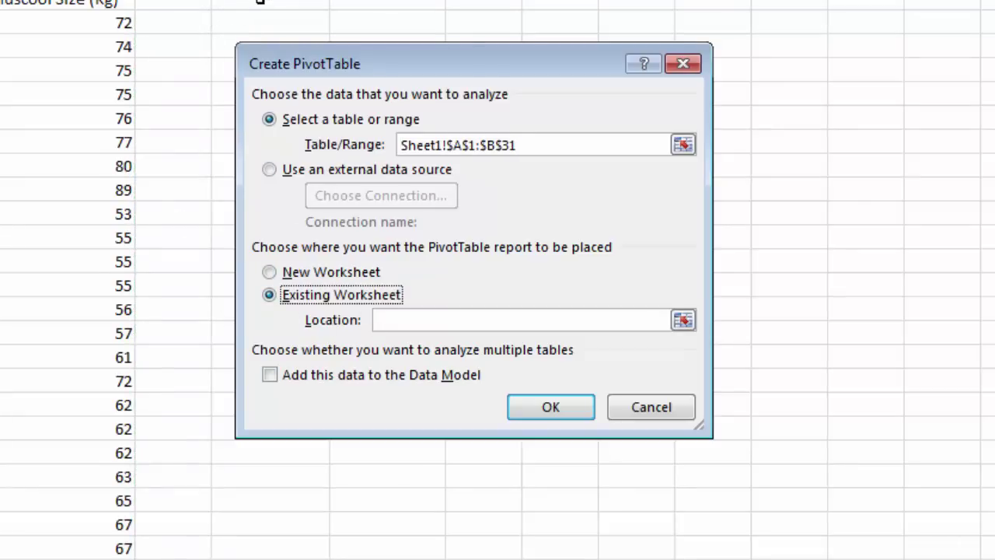
click(260, 3)
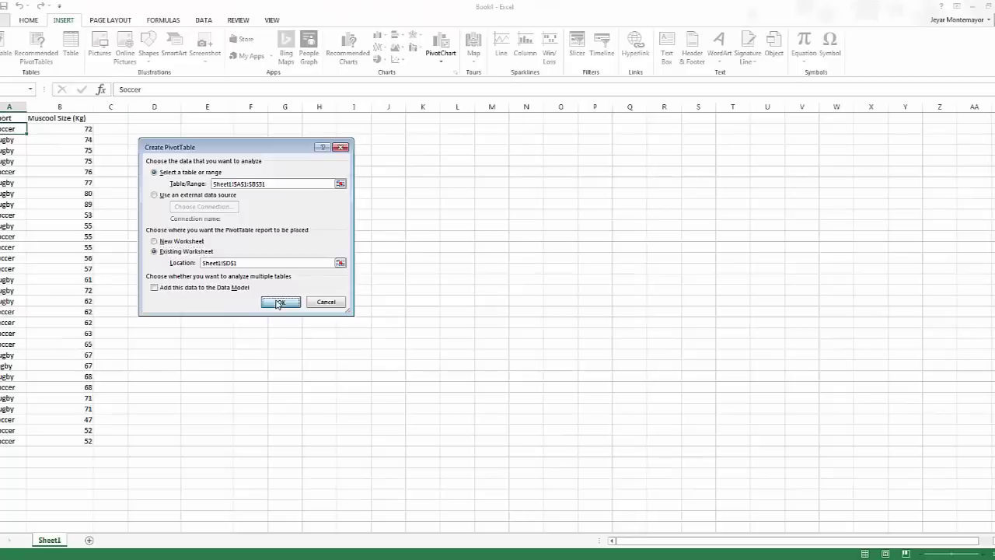
click(532, 400)
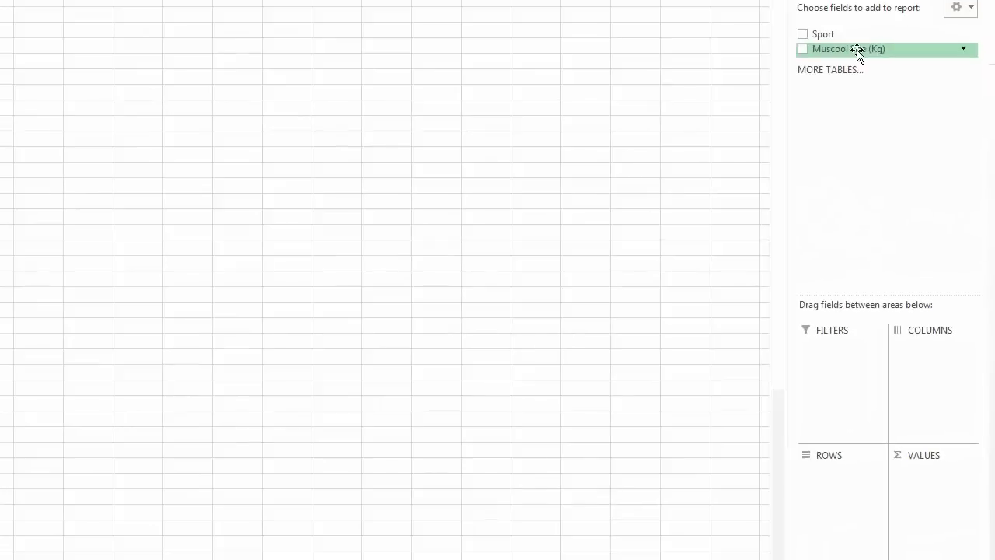
- Add Muscool Size (Kg) as both the row labels and the summed value
drag(922, 164, 917, 365)
drag(853, 342, 839, 474)
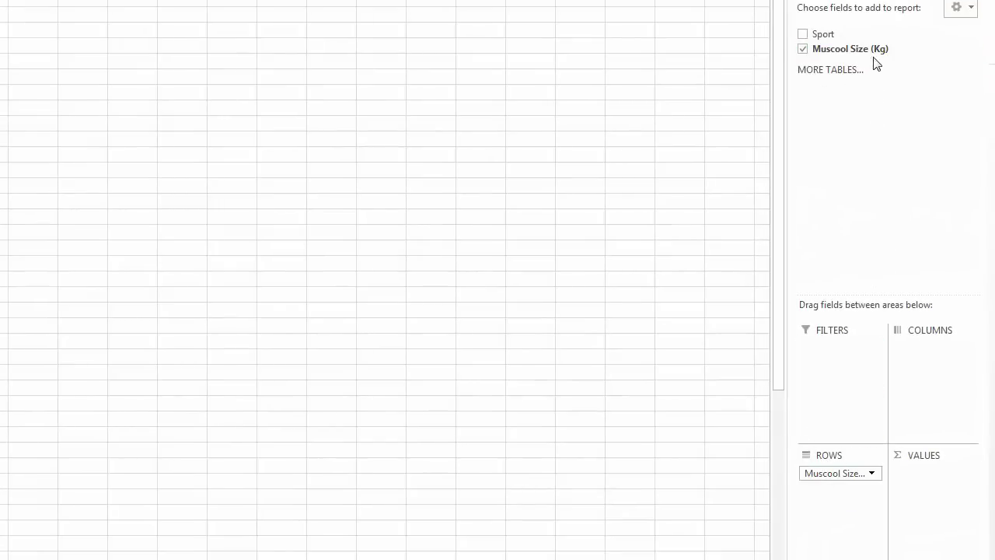
drag(874, 50, 923, 478)
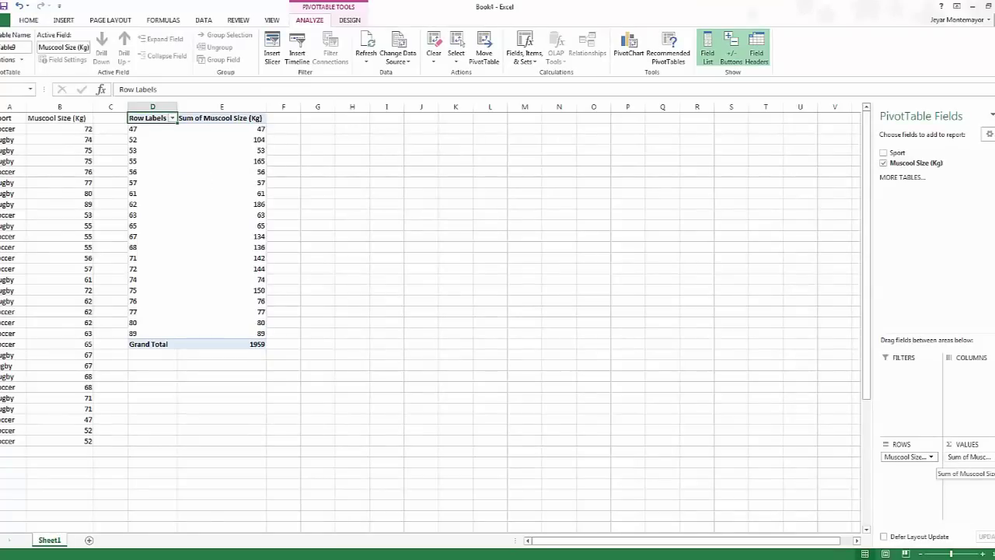
- Change the Muscool Size (Kg) value field from Sum to Count, giving a Grand Total of 30
click(968, 457)
click(957, 509)
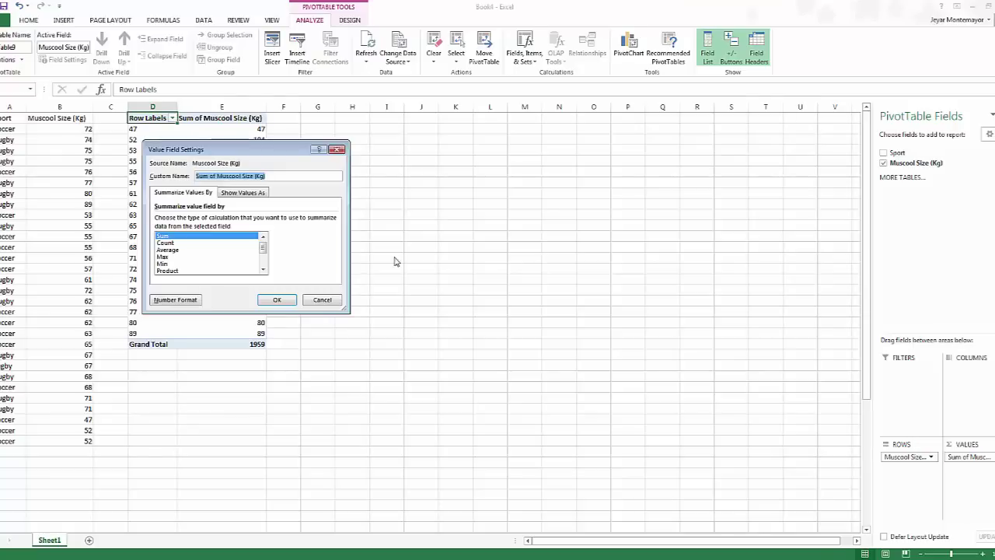
click(166, 243)
click(279, 300)
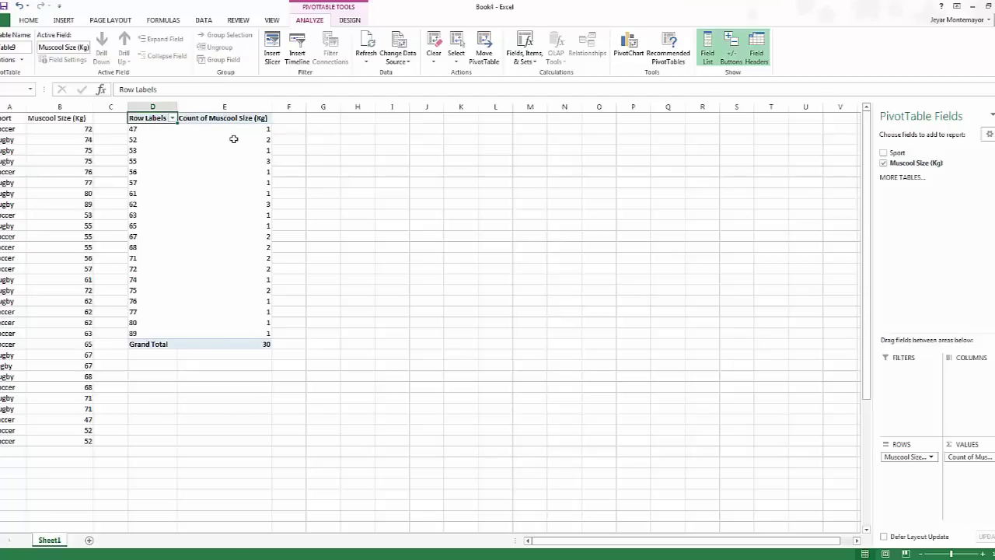
mouse_move(198, 157)
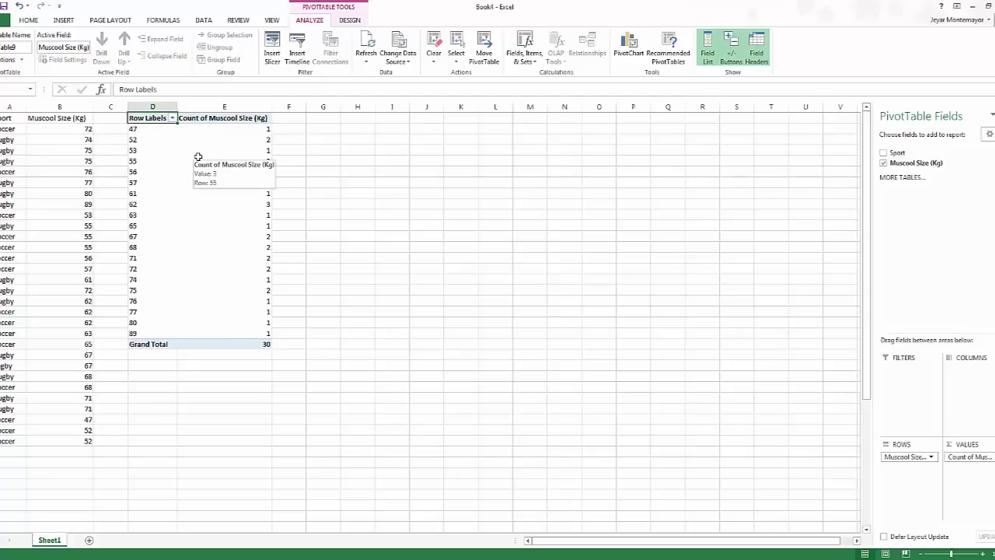
click(151, 132)
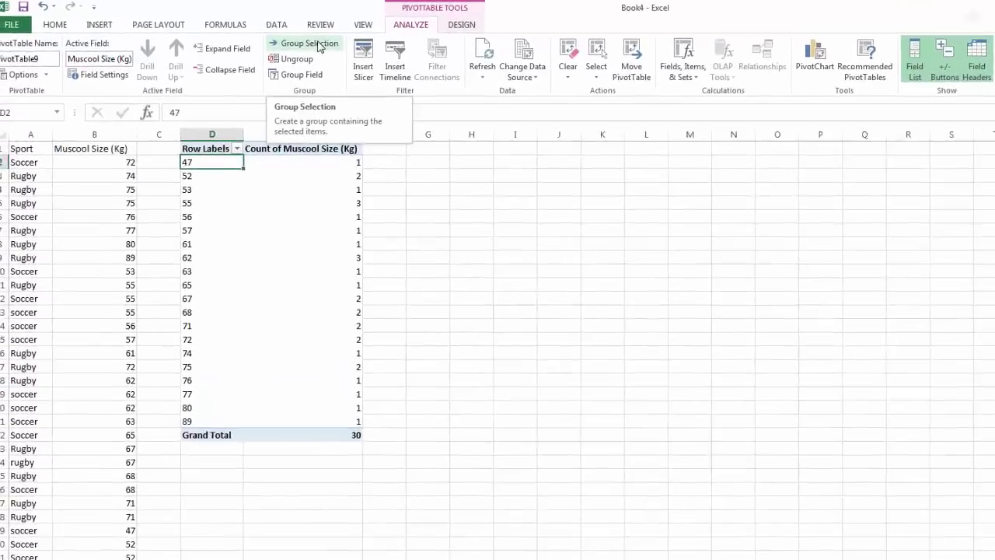
- Group the Muscool Size row labels by 5 into bins from 45-49 to 85-90
click(319, 47)
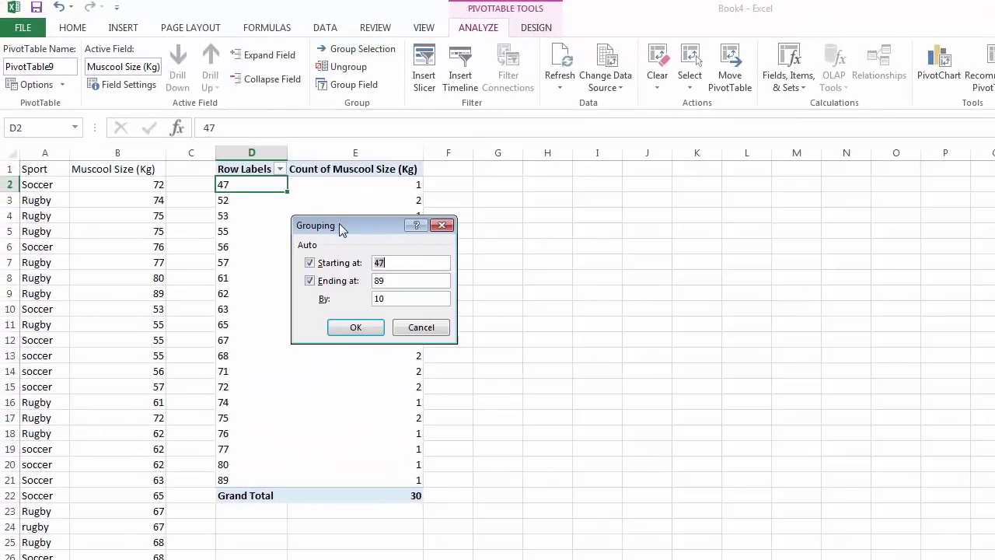
drag(340, 227, 338, 227)
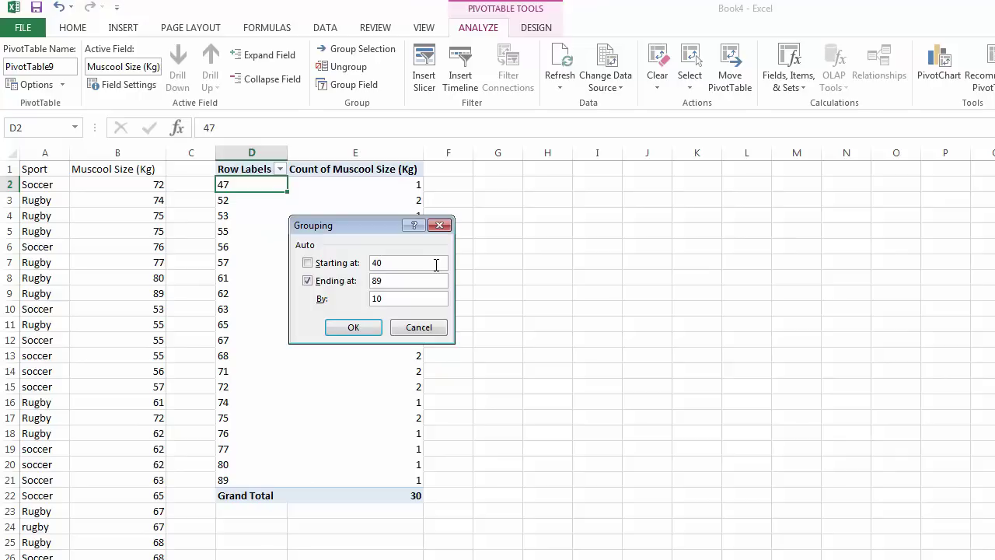
key(Tab)
click(420, 282)
click(402, 297)
text(5)
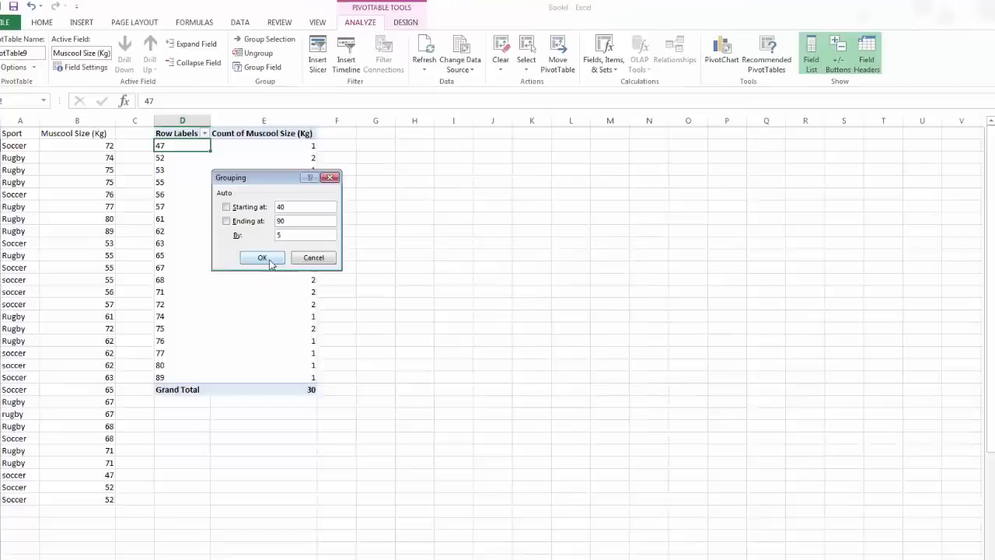
click(378, 333)
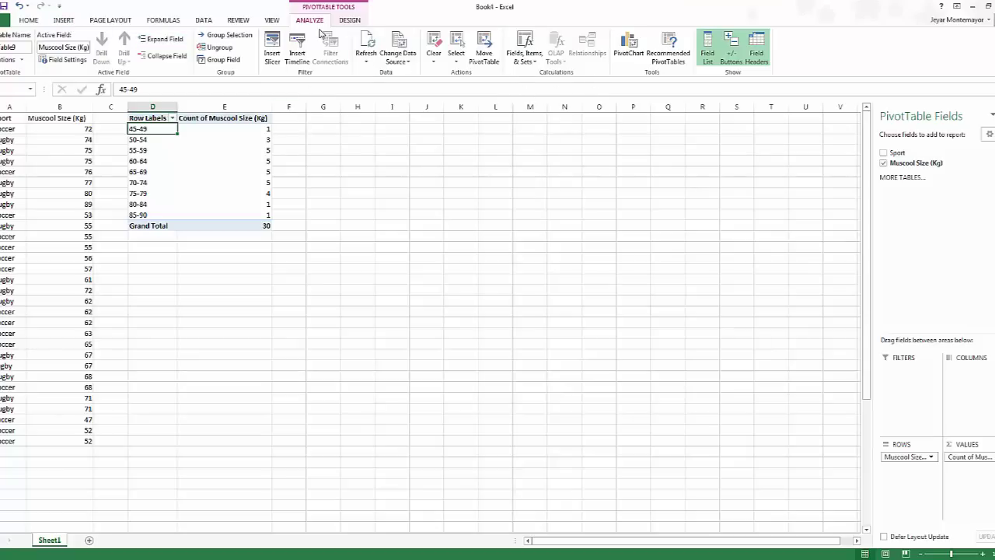
- Insert a clustered column PivotChart of the binned counts, moved and enlarged beside the PivotTable
click(64, 20)
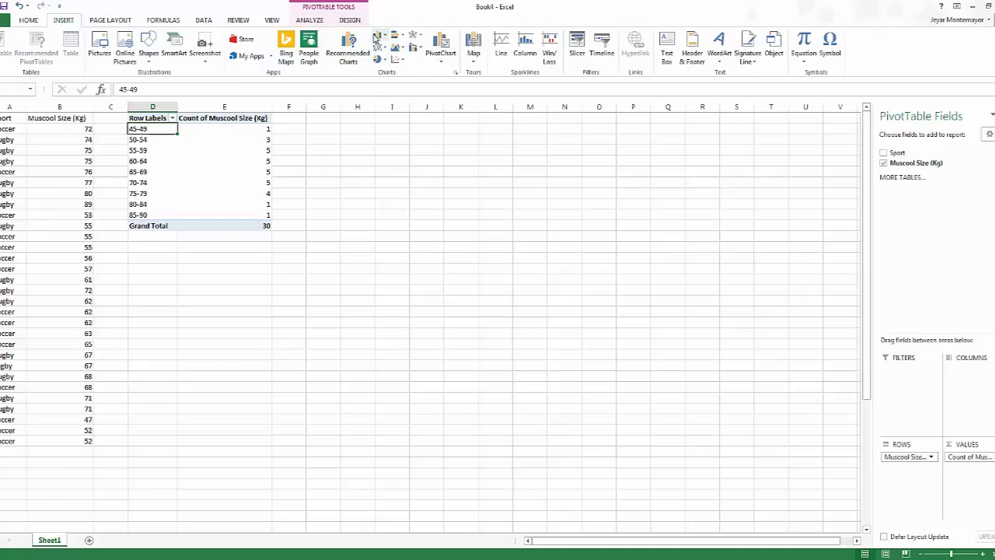
click(441, 45)
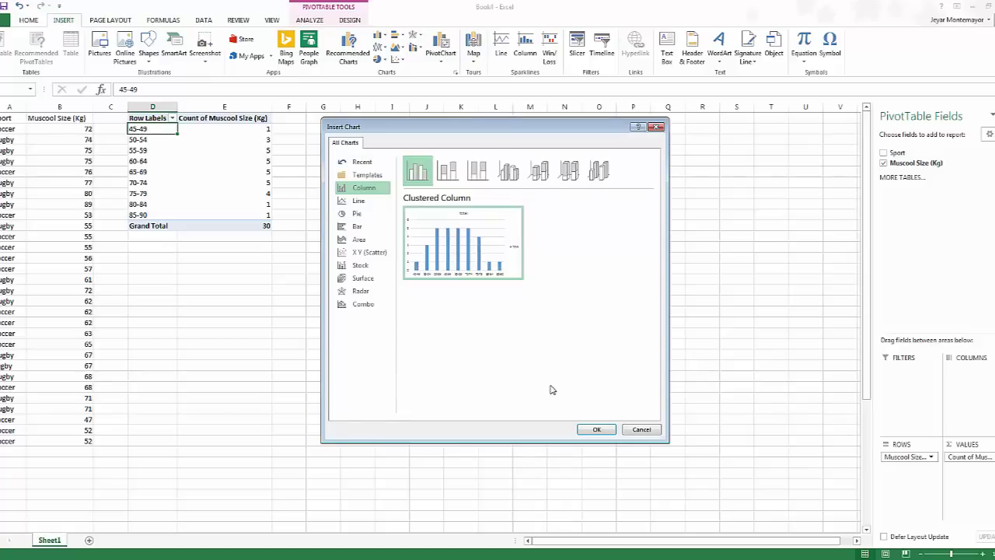
click(593, 430)
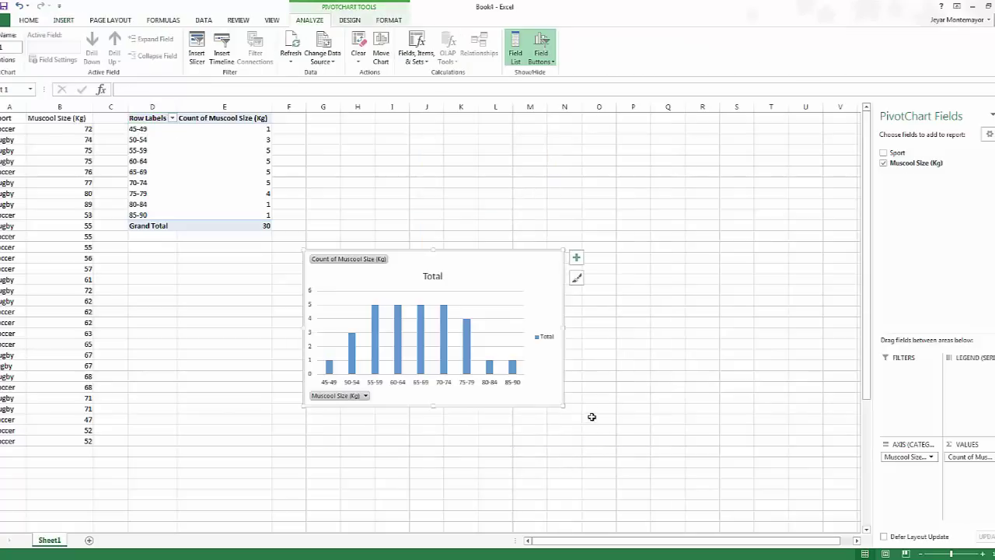
drag(488, 265, 499, 158)
drag(549, 300, 680, 413)
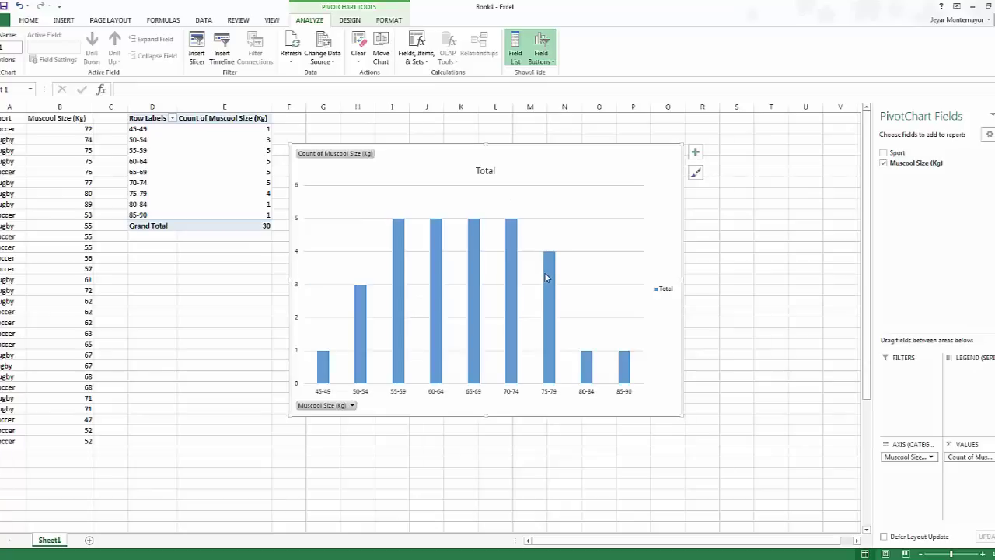
- Set the Total series Gap Width to 0% so the columns touch
mouse_move(543, 271)
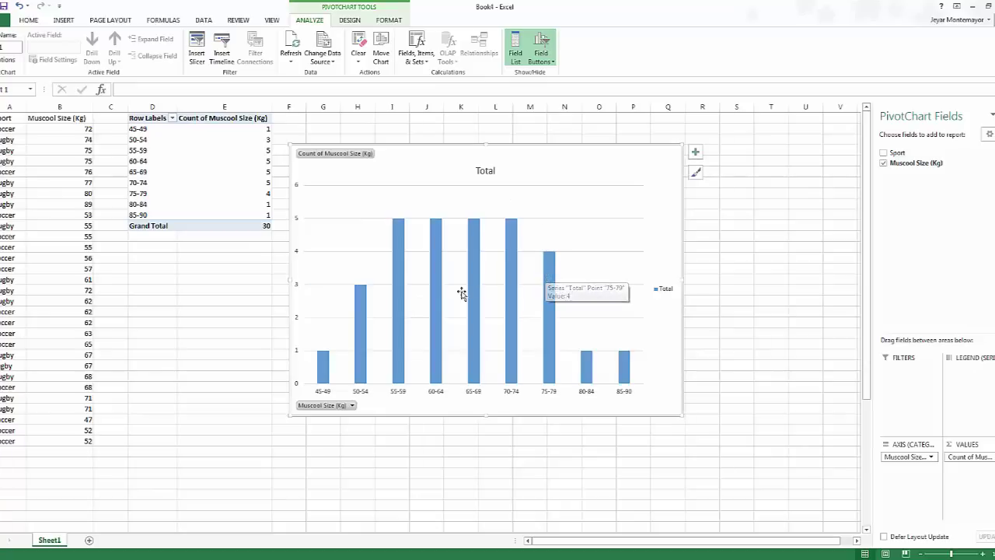
click(547, 289)
right_click(547, 292)
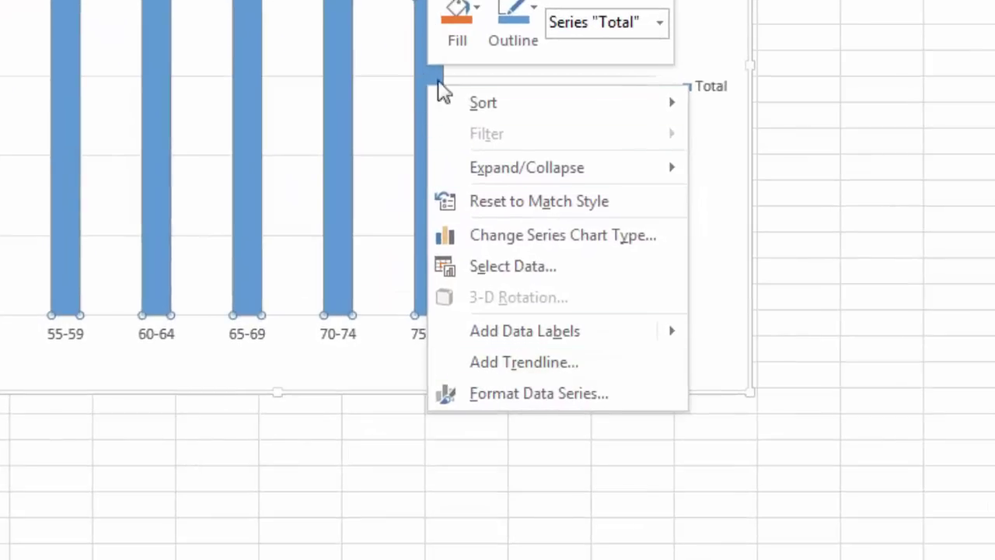
click(509, 398)
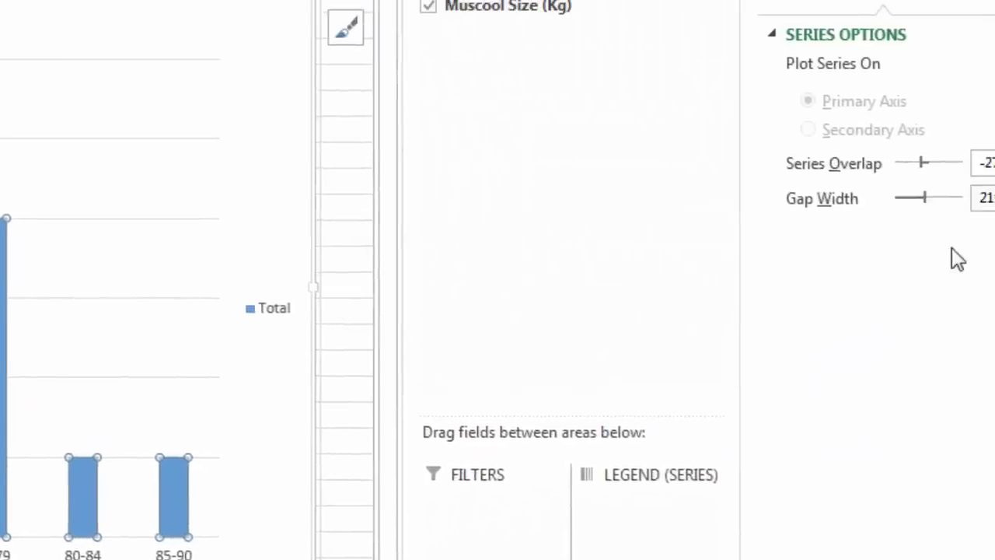
drag(739, 300, 577, 316)
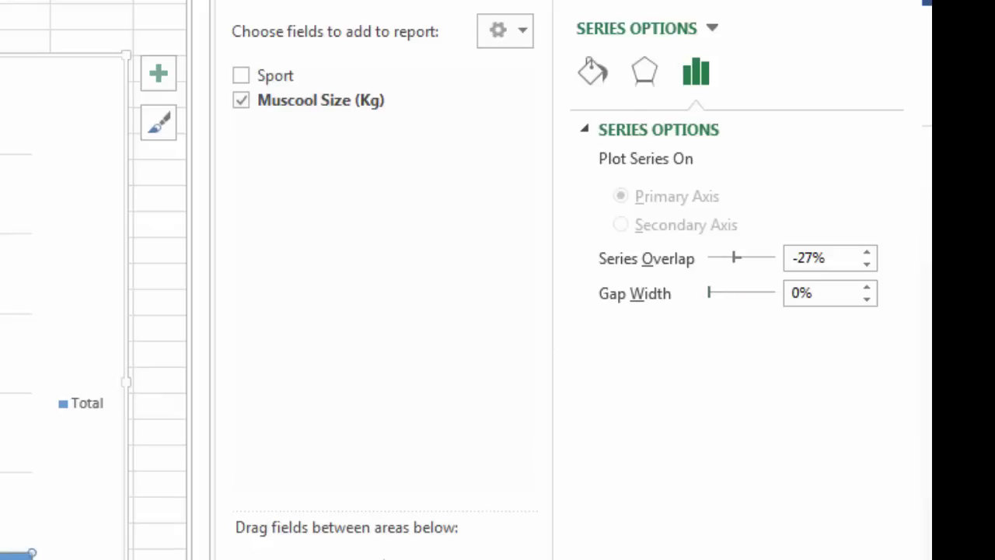
click(0, 115)
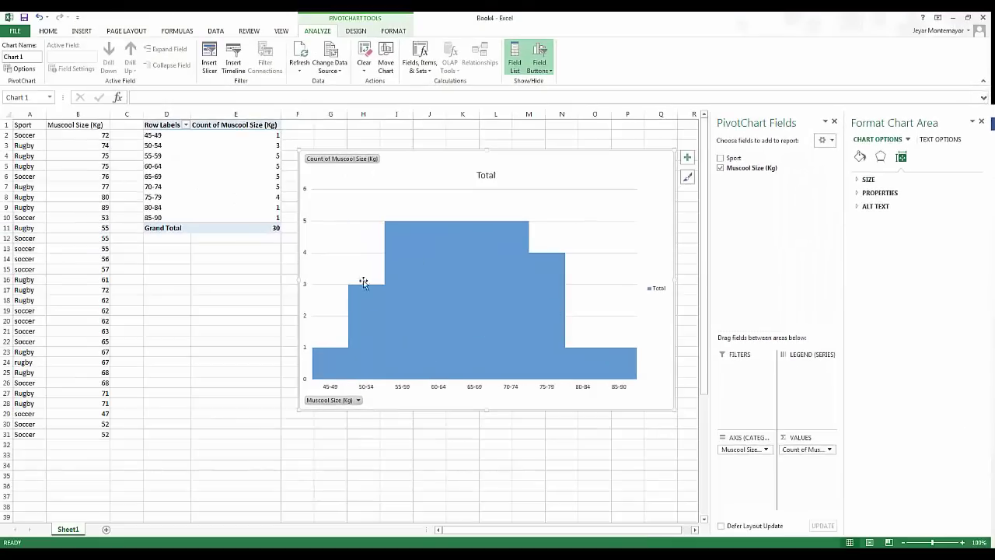
- Give the chart area a solid border and the histogram bars a thicker solid outline
click(860, 158)
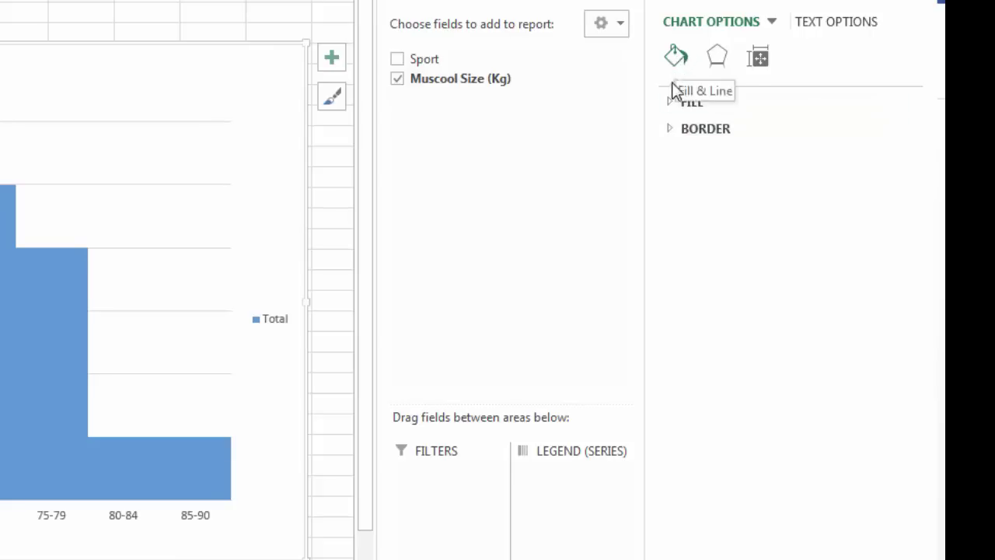
click(673, 130)
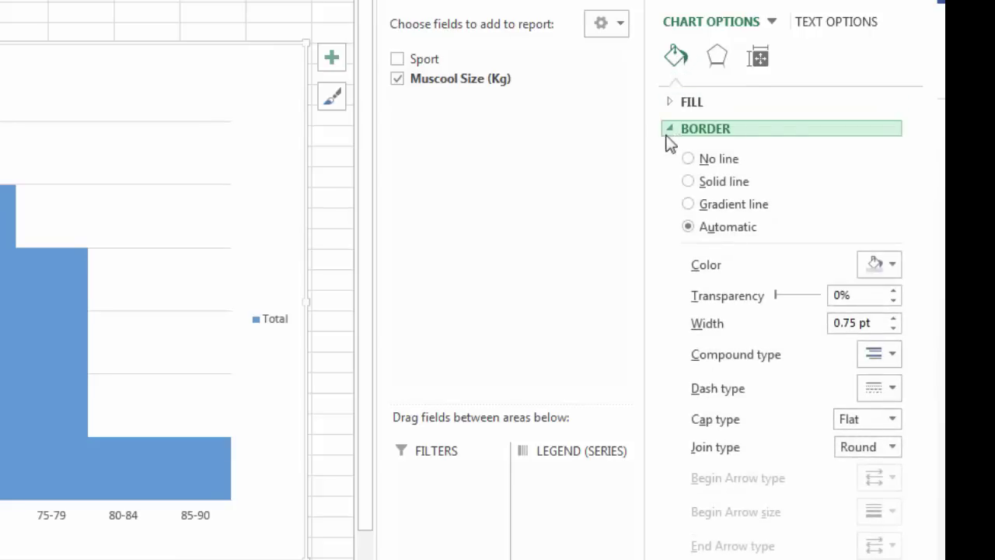
click(688, 183)
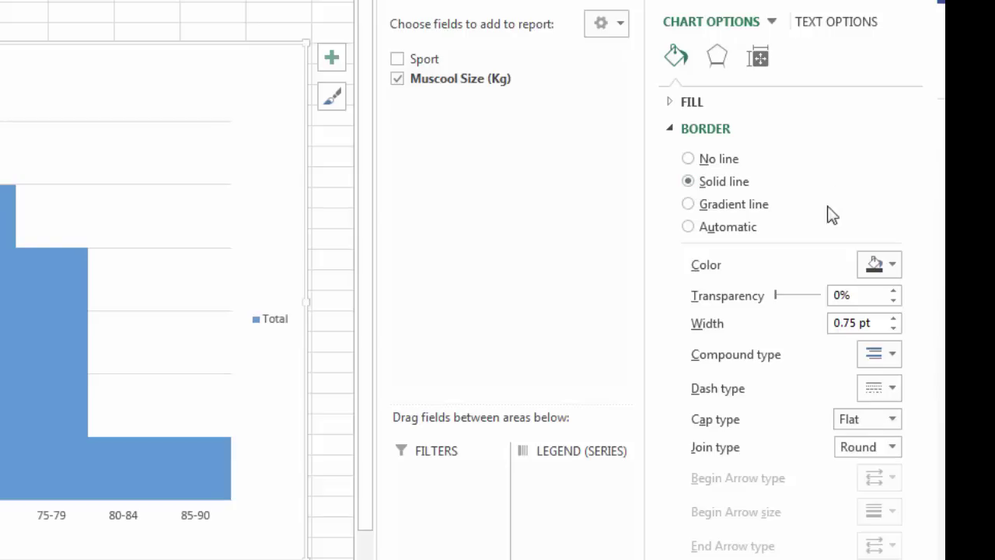
click(155, 466)
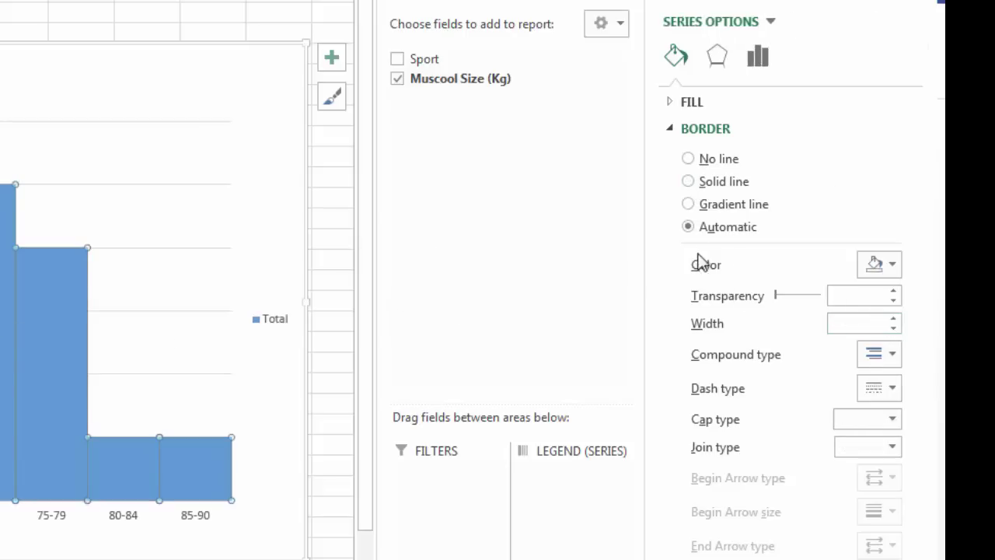
click(690, 183)
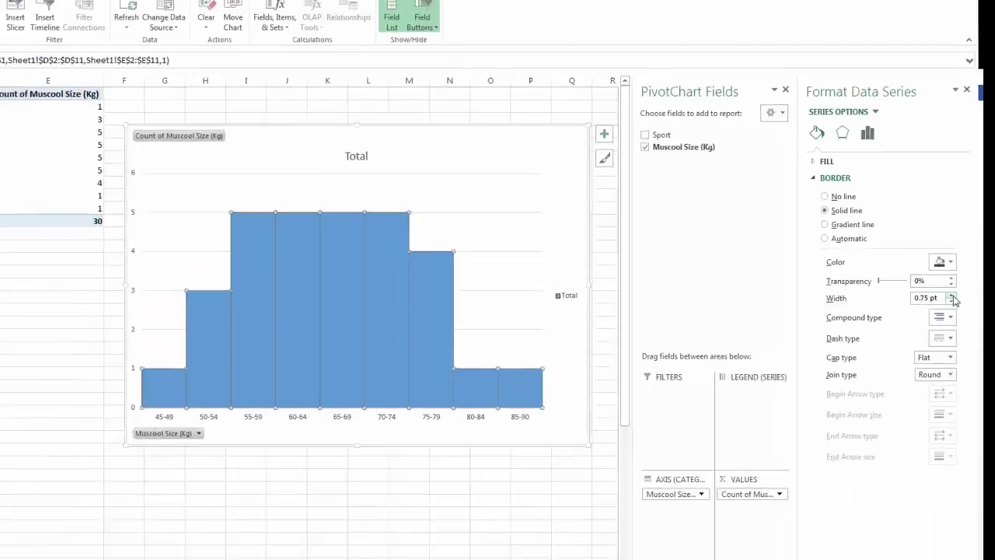
click(914, 310)
click(914, 310)
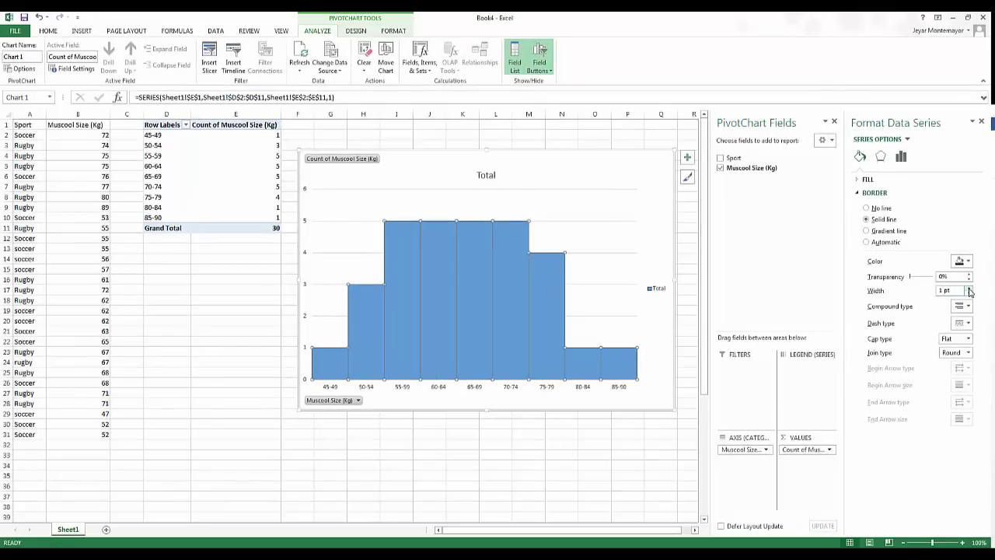
click(583, 181)
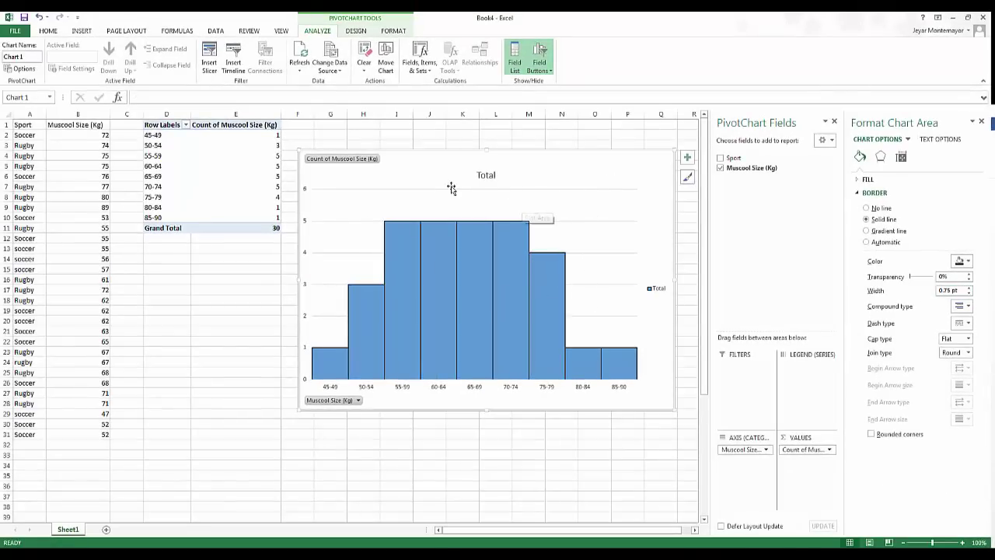
- Add axis titles to the histogram, briefly turning data labels on and off
click(686, 157)
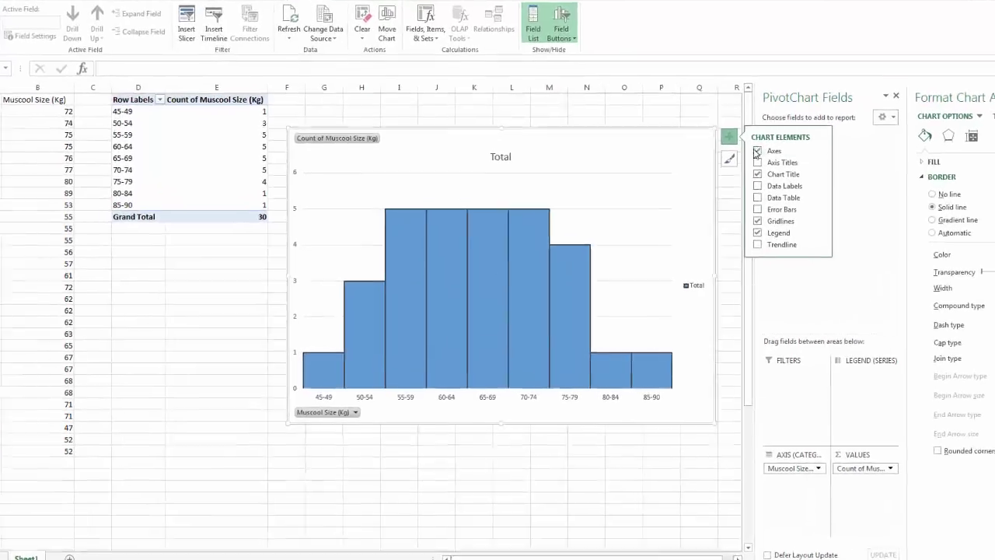
click(756, 162)
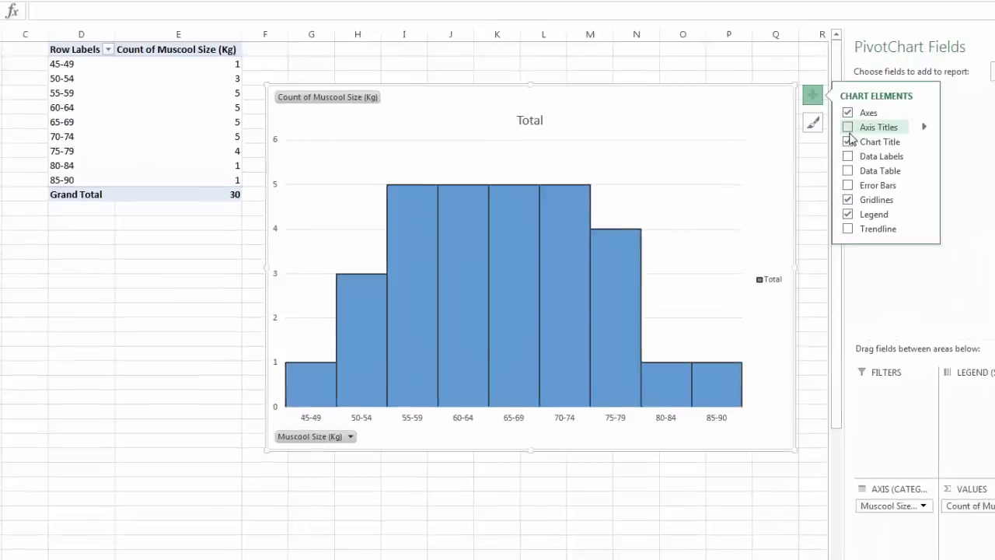
click(757, 186)
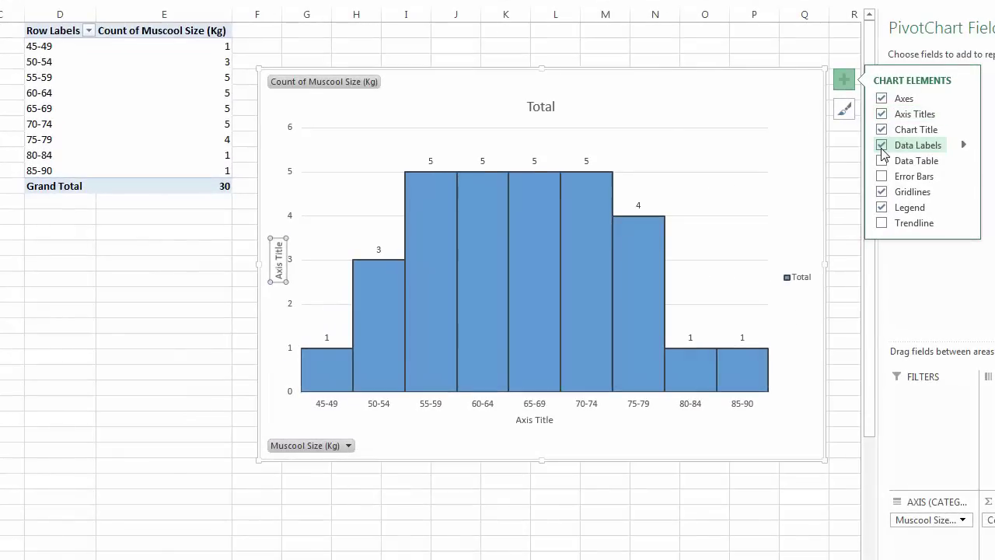
click(882, 147)
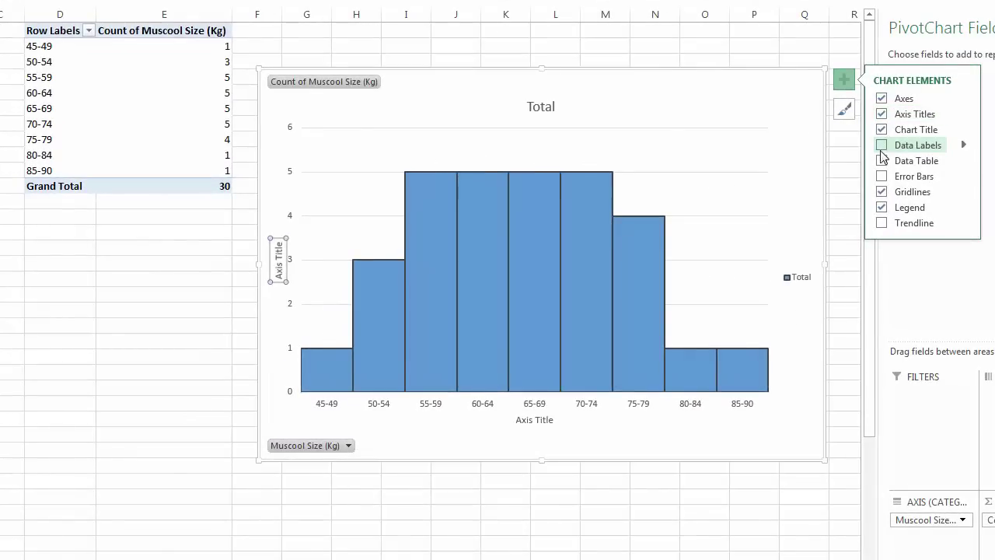
- Delete the histogram PivotChart from the worksheet
click(639, 96)
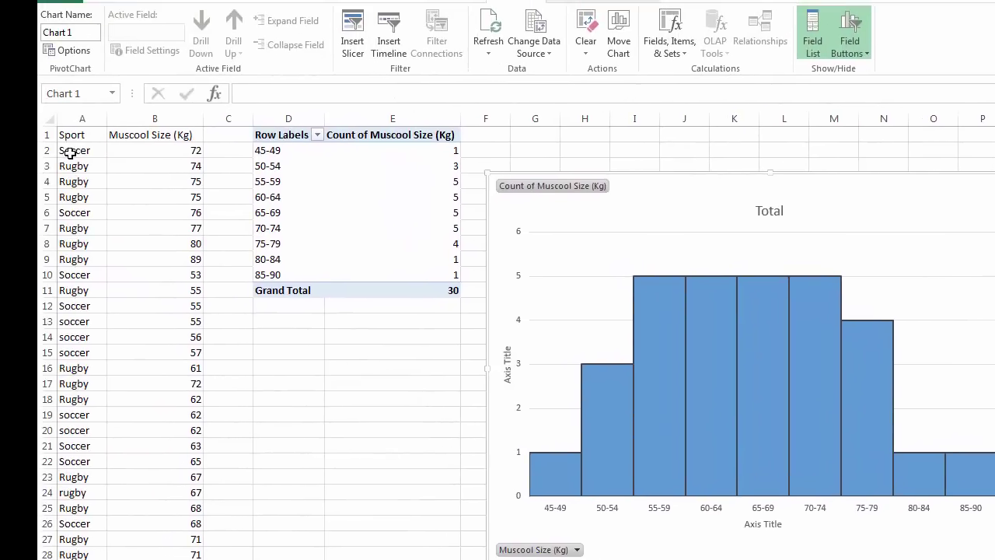
drag(870, 205, 868, 204)
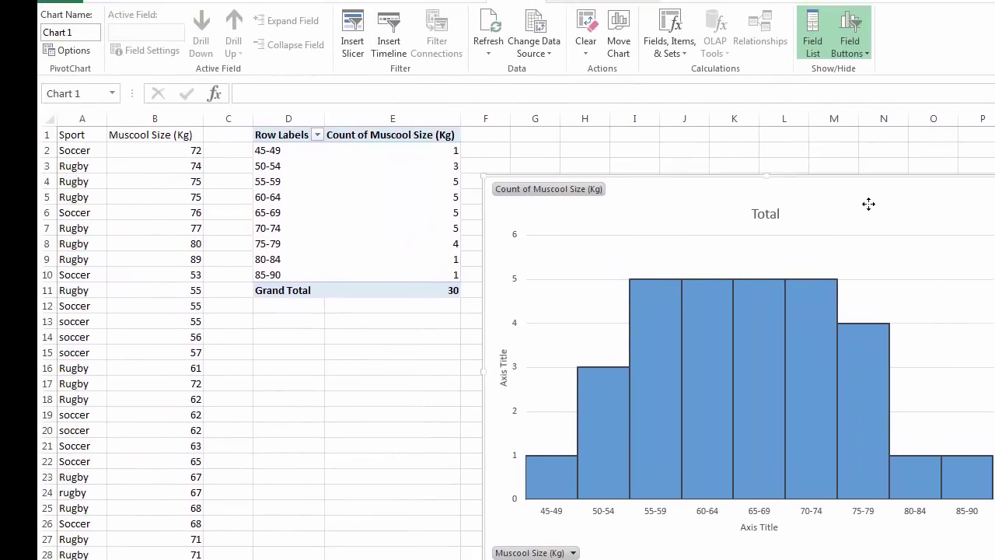
key(Delete)
click(868, 203)
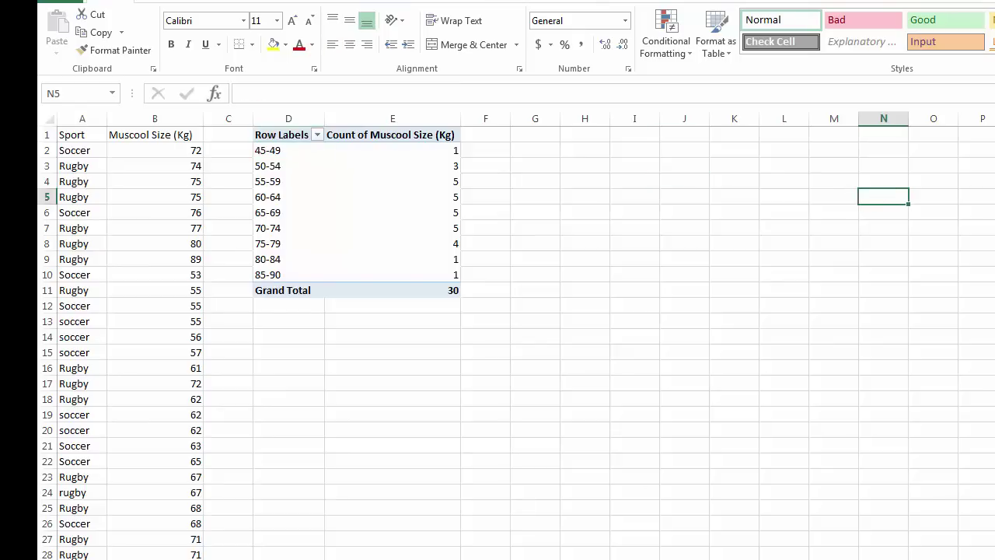
- Put the Sport field in the PivotTable columns, splitting each bin's count into Rugby and Soccer
click(377, 151)
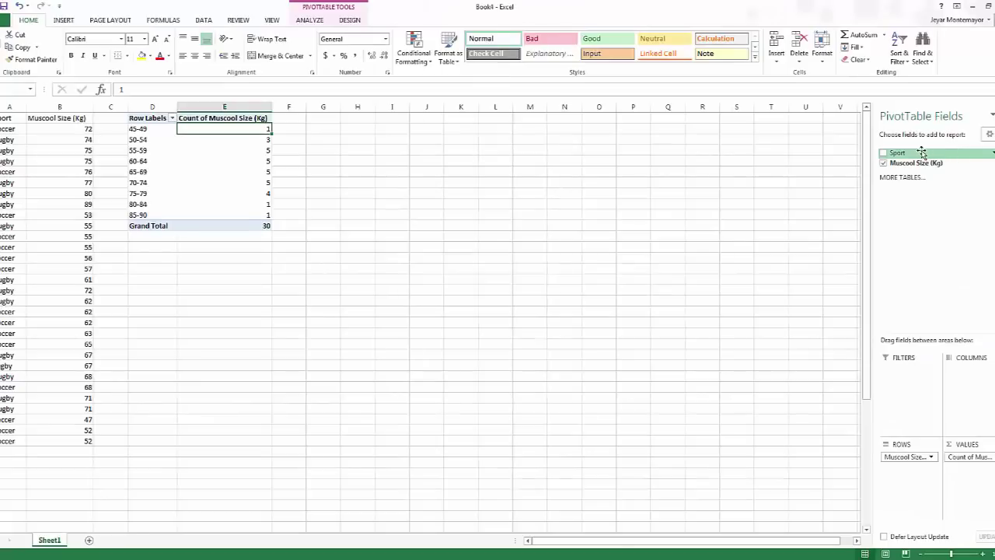
mouse_move(919, 152)
mouse_down()
mouse_move(957, 256)
mouse_move(906, 153)
mouse_up()
drag(810, 105, 898, 408)
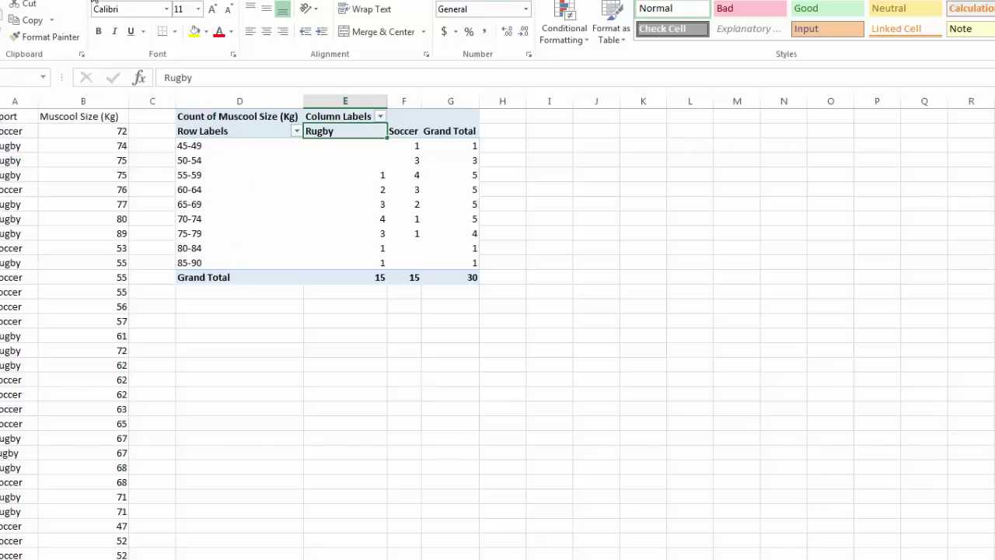
key(alt+n)
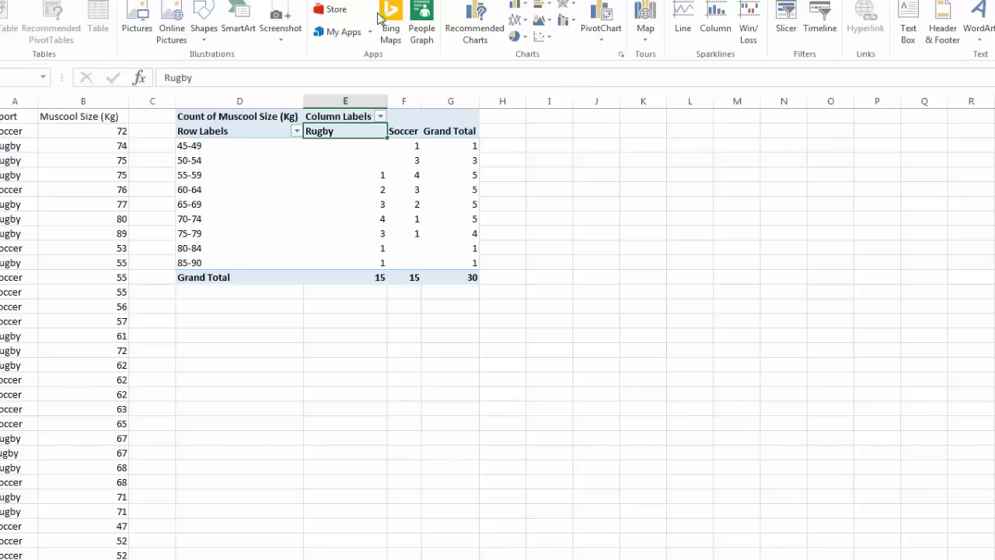
- Insert a clustered column PivotChart of Rugby and Soccer counts, enlarged beside the pivot table
click(600, 23)
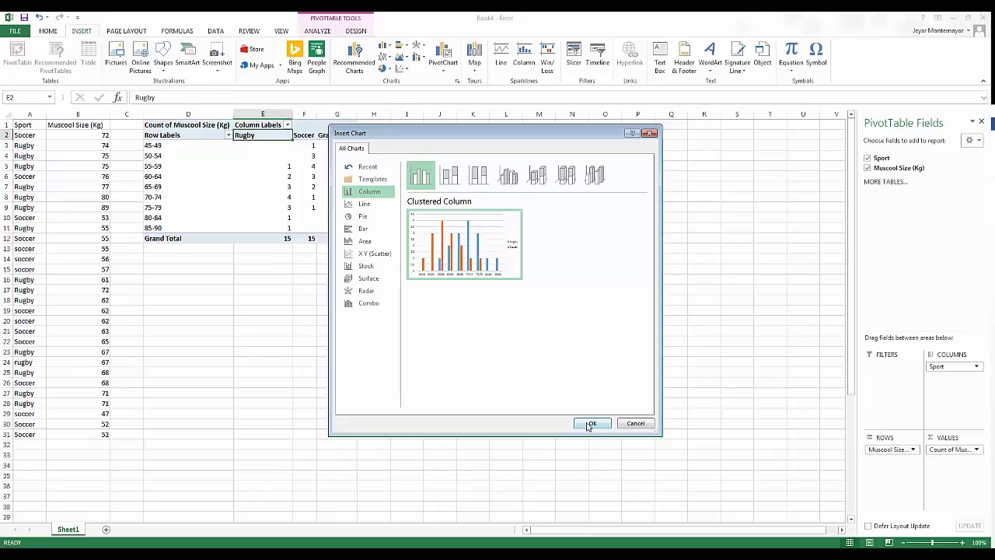
click(588, 424)
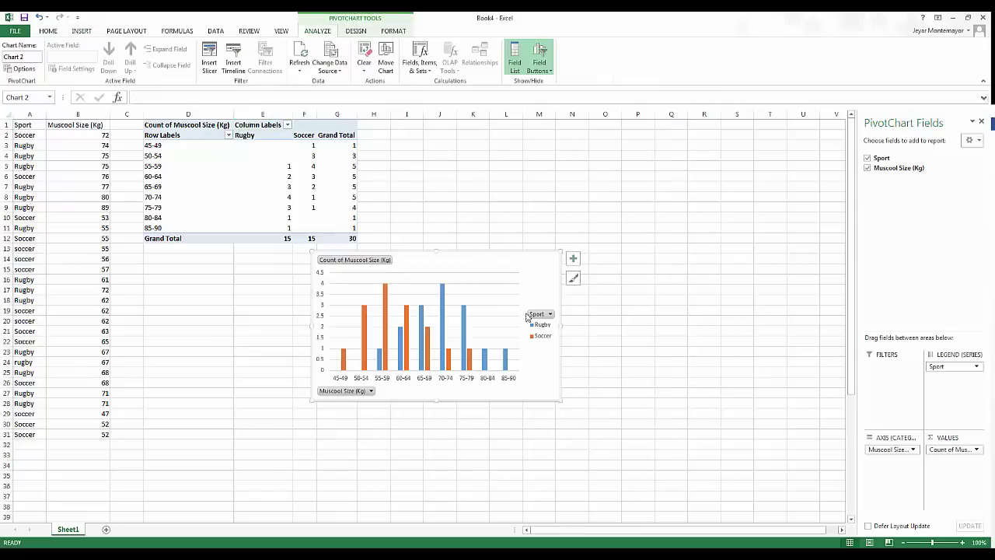
drag(486, 256, 471, 132)
drag(538, 299, 682, 419)
drag(565, 153, 558, 148)
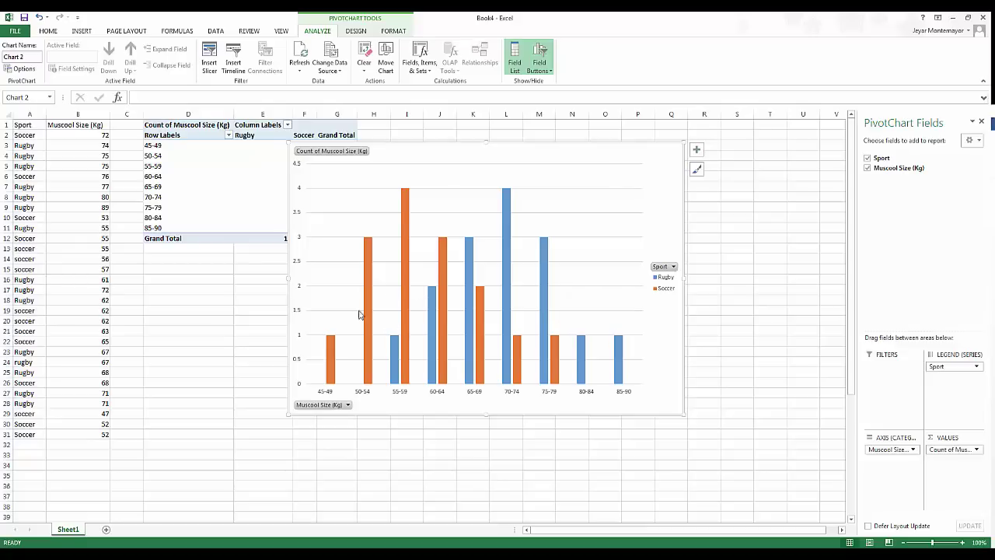
- Set the chart series Gap Width to 0% and Series Overlap to 100%
click(544, 297)
right_click(544, 297)
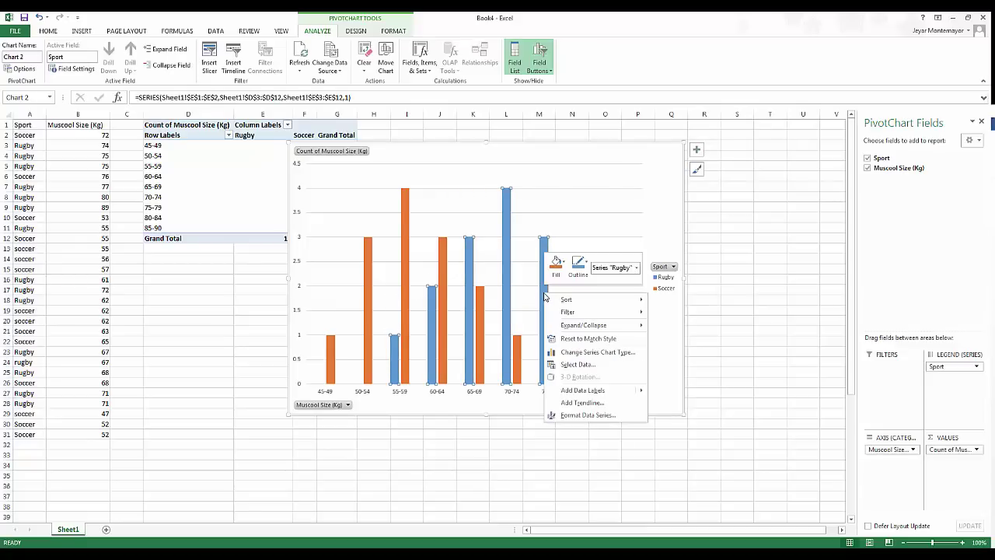
click(583, 416)
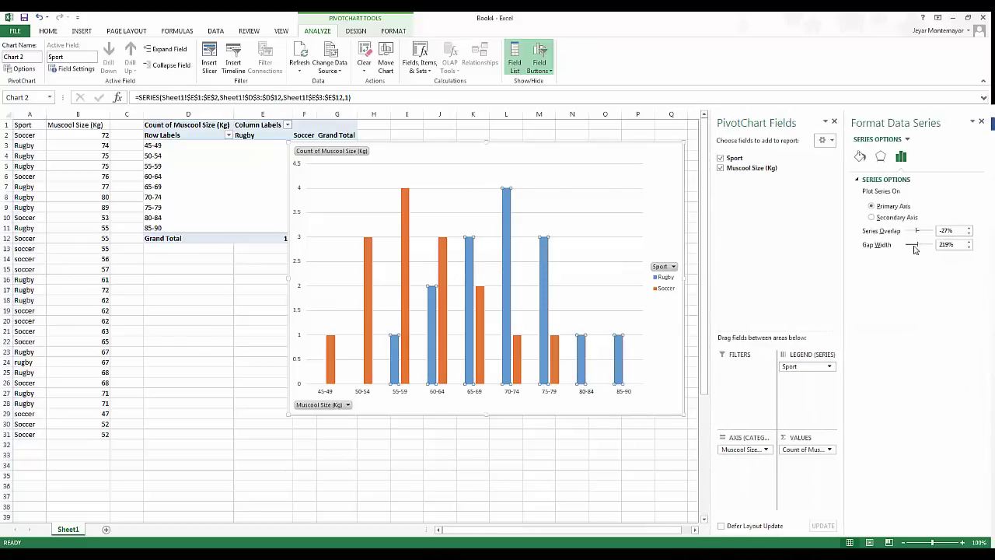
drag(915, 249, 850, 273)
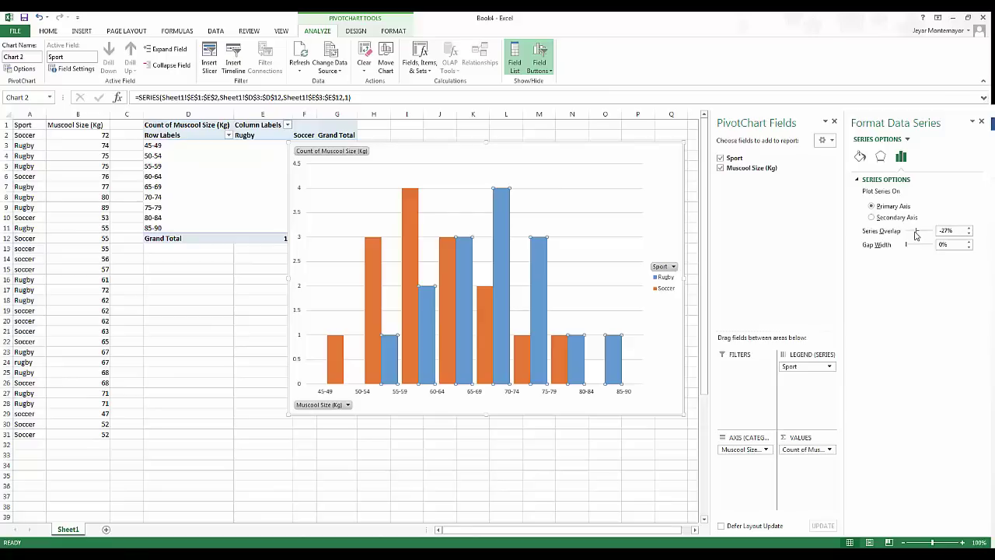
drag(918, 231, 945, 231)
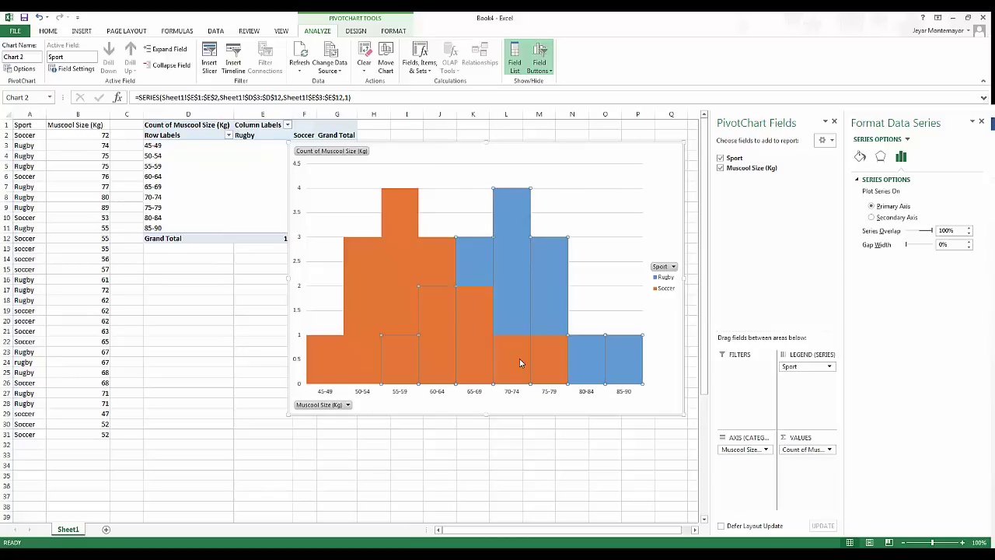
mouse_move(522, 361)
- Give the Rugby bars a solid fill with about 40% transparency
click(653, 160)
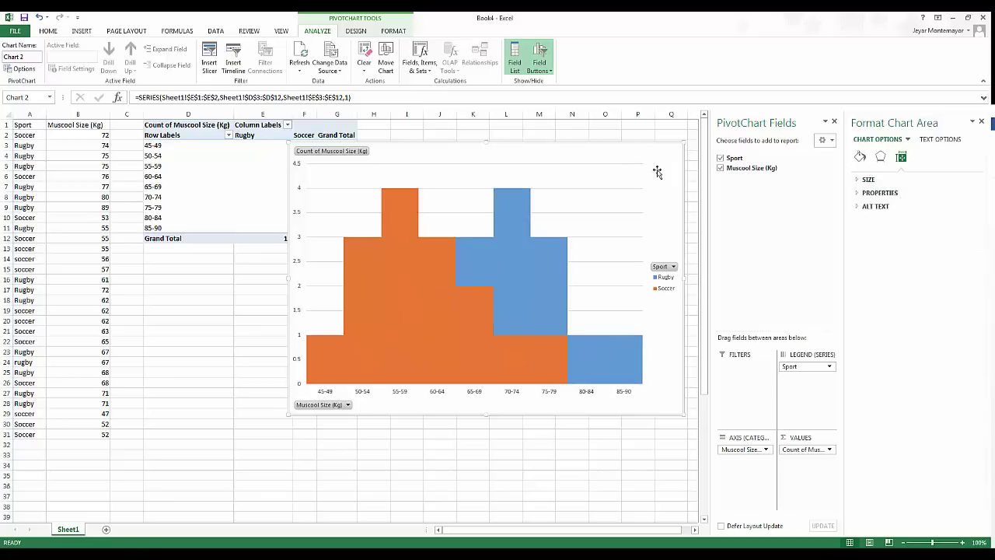
click(511, 278)
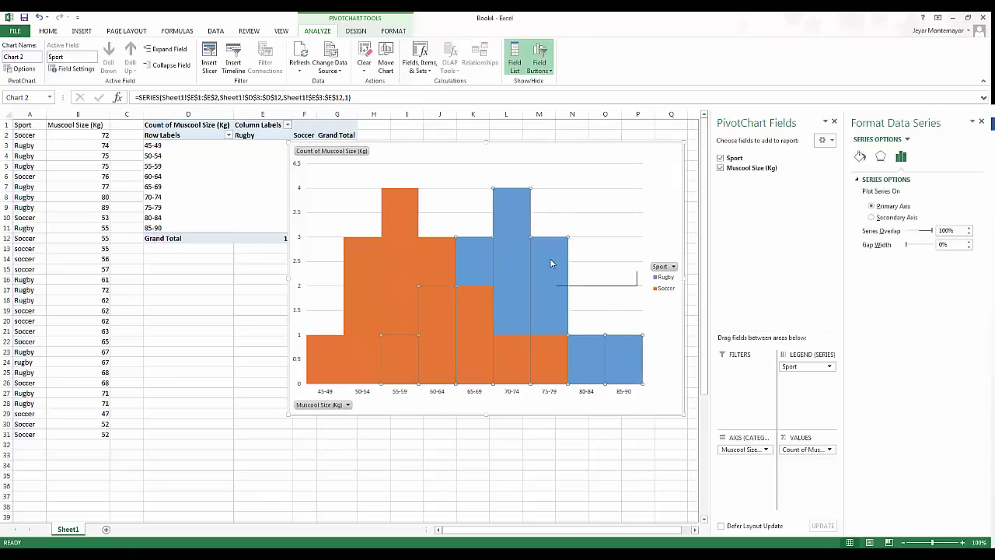
click(861, 157)
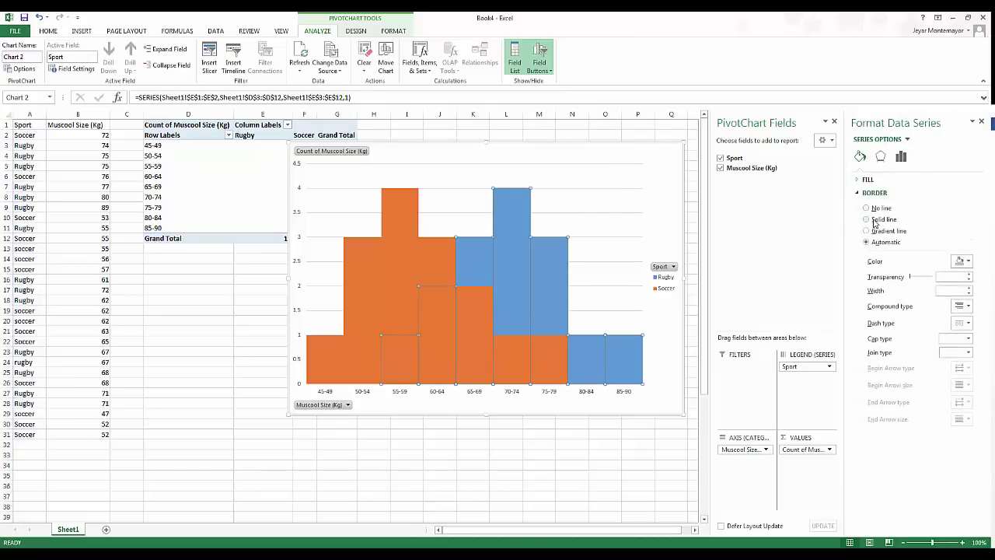
click(859, 194)
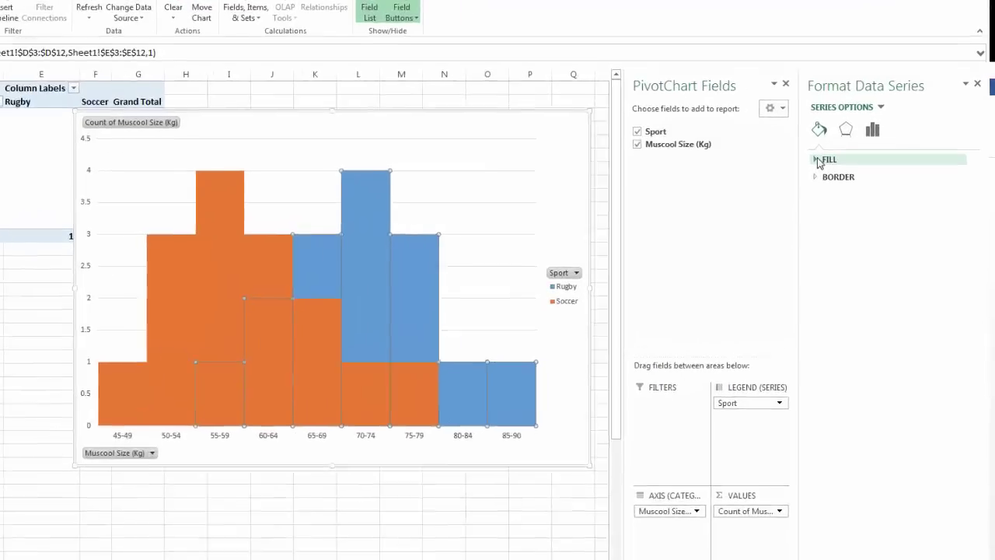
click(859, 181)
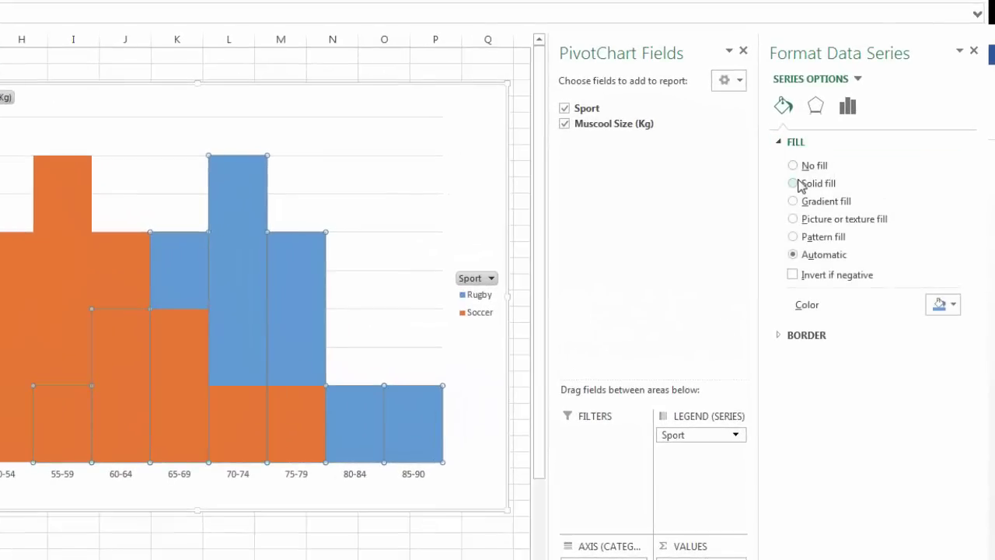
click(794, 183)
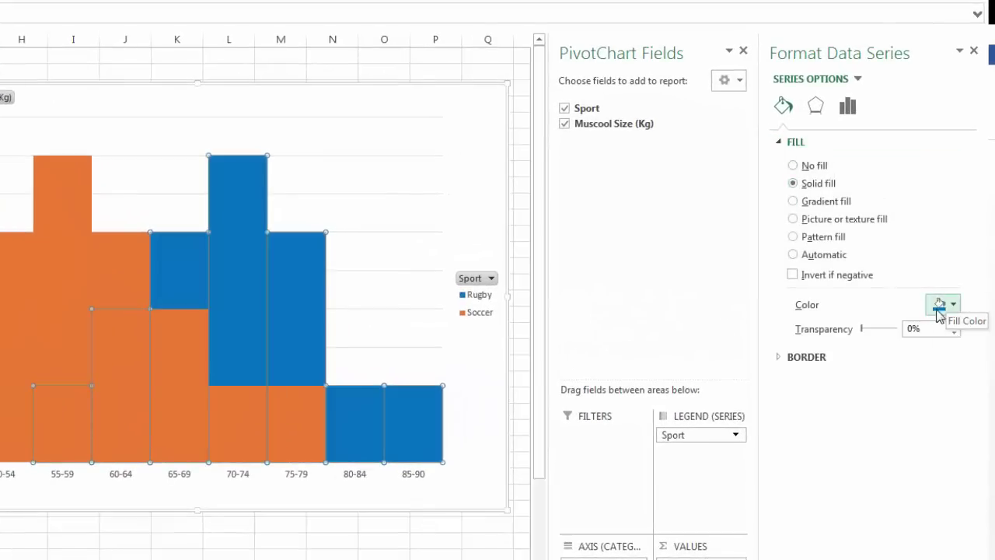
drag(866, 329, 877, 332)
click(74, 250)
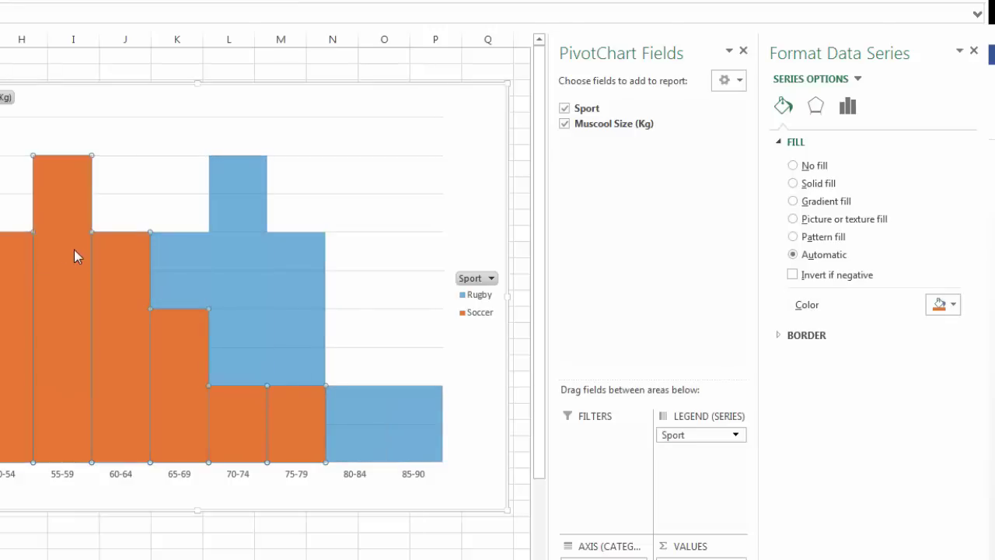
- Fill the Soccer bars solid red with about 50% transparency
click(797, 184)
click(943, 304)
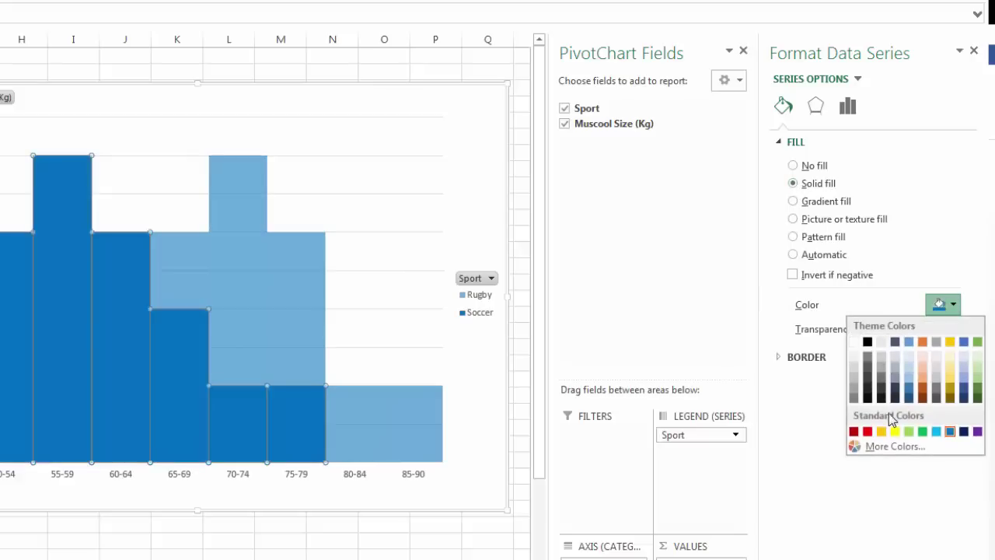
click(867, 430)
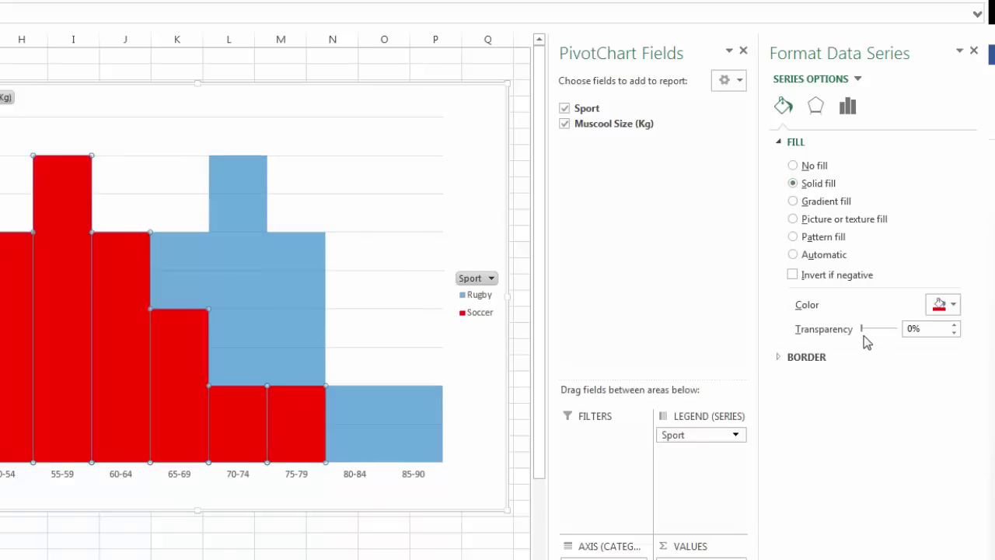
drag(863, 330, 882, 344)
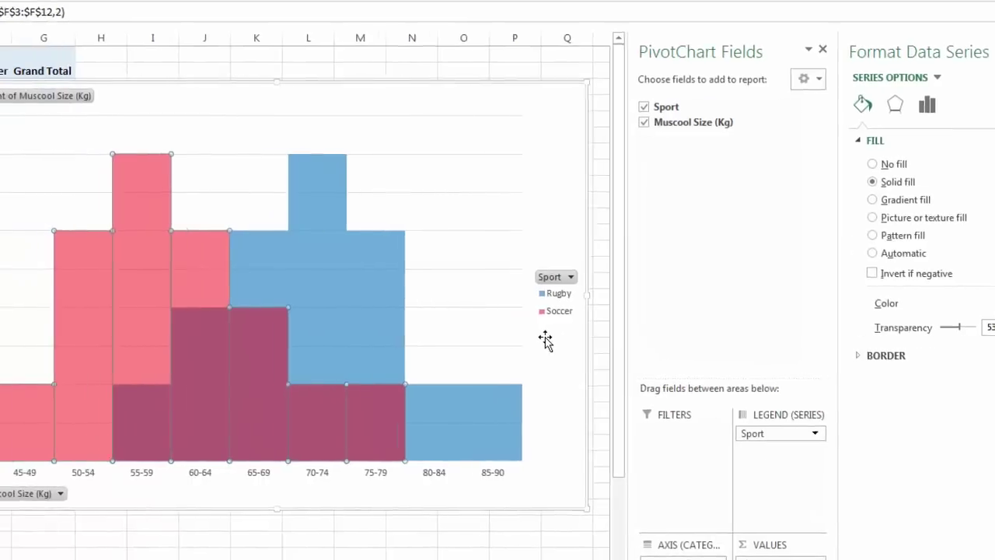
click(657, 167)
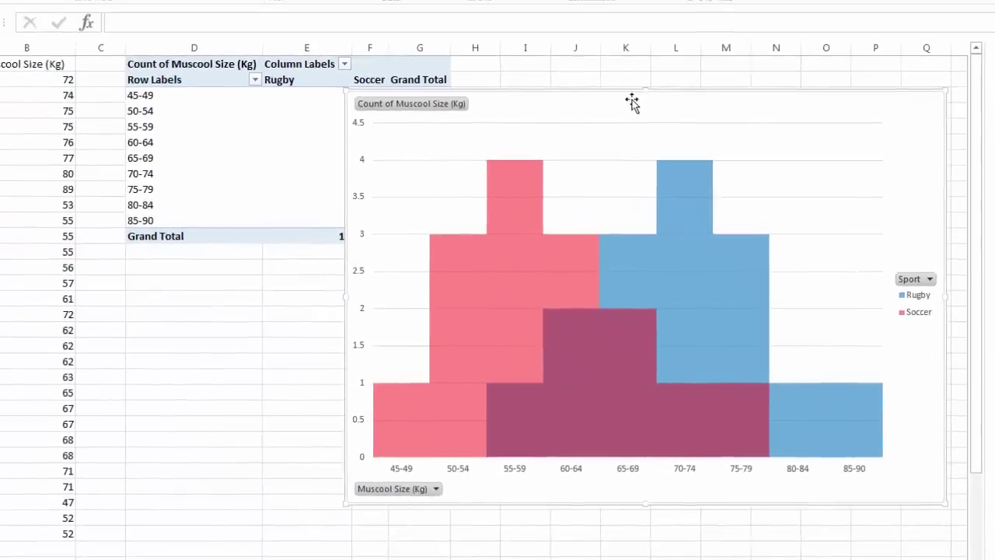
- Drag the histogram PivotChart to the right of the pivot table, uncovering the Soccer and Grand Total columns
drag(623, 89, 676, 70)
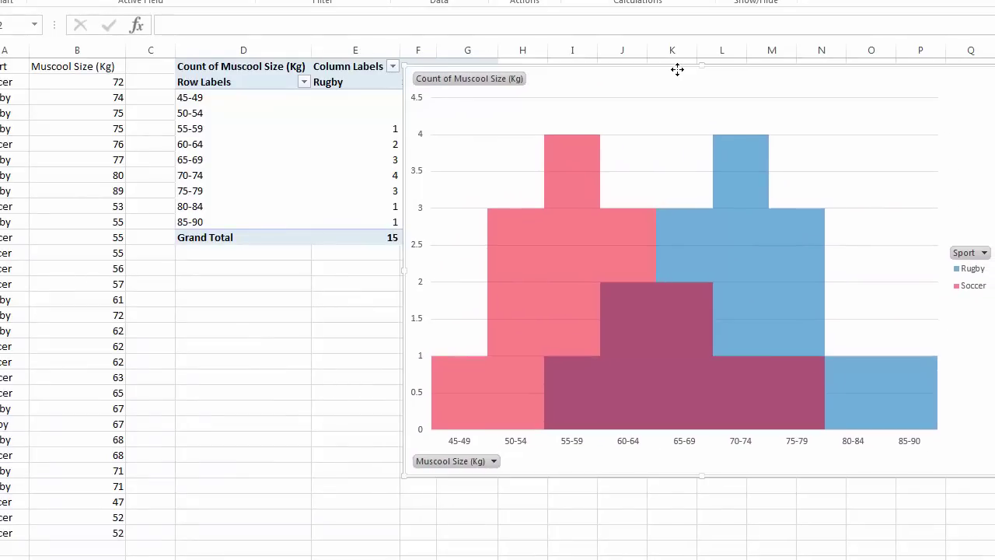
click(221, 269)
drag(728, 82, 910, 77)
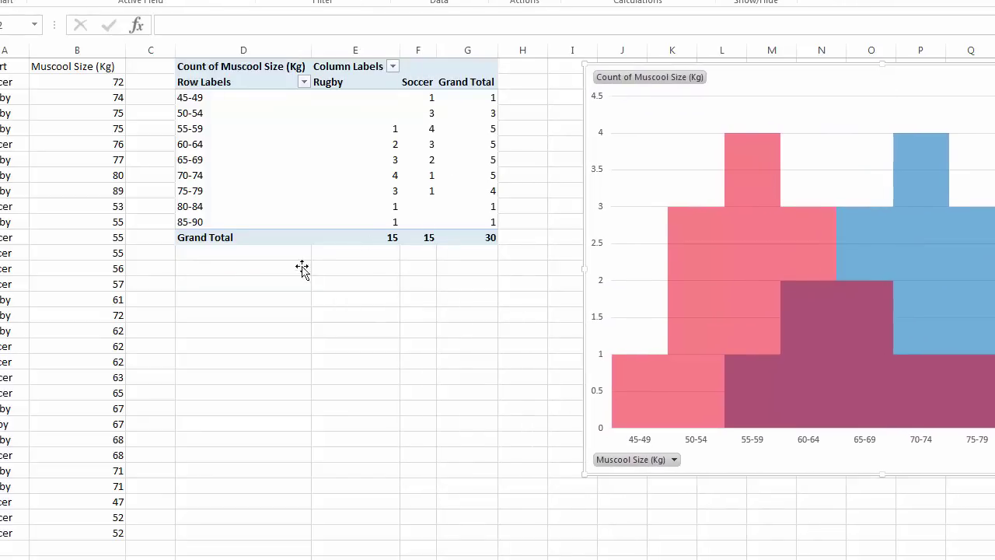
click(244, 267)
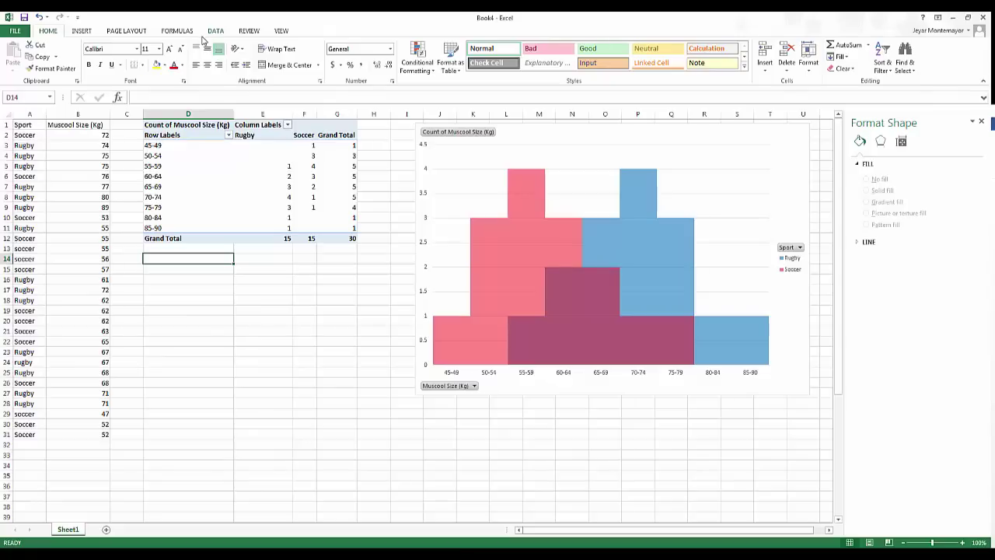
- Check in Excel Options that Analysis ToolPak is listed under Active Add-ins, then close Options
click(19, 31)
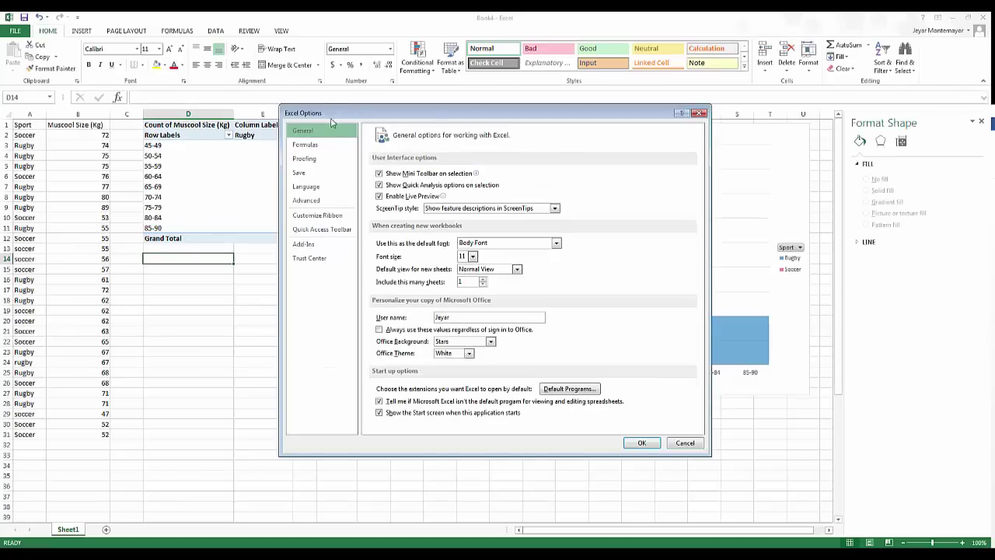
click(303, 243)
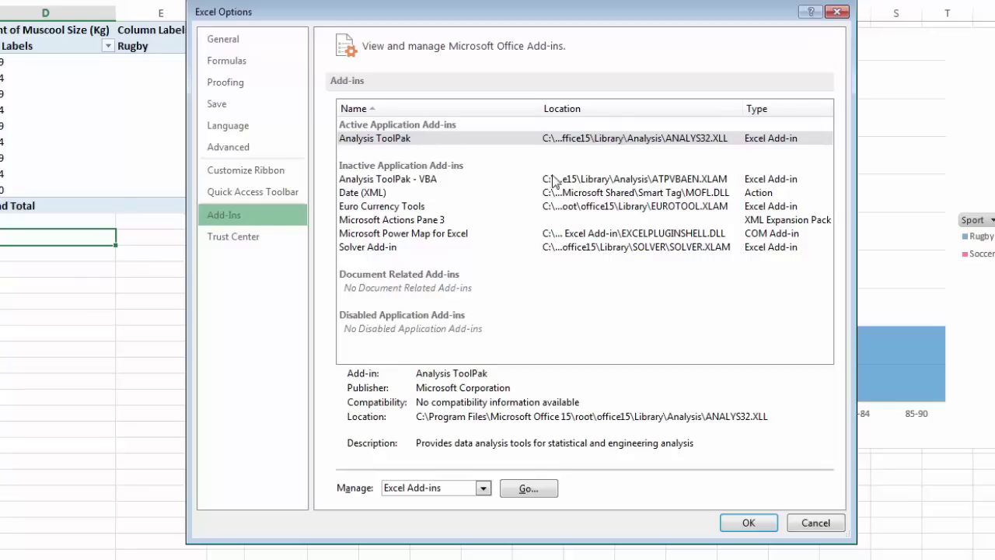
click(748, 523)
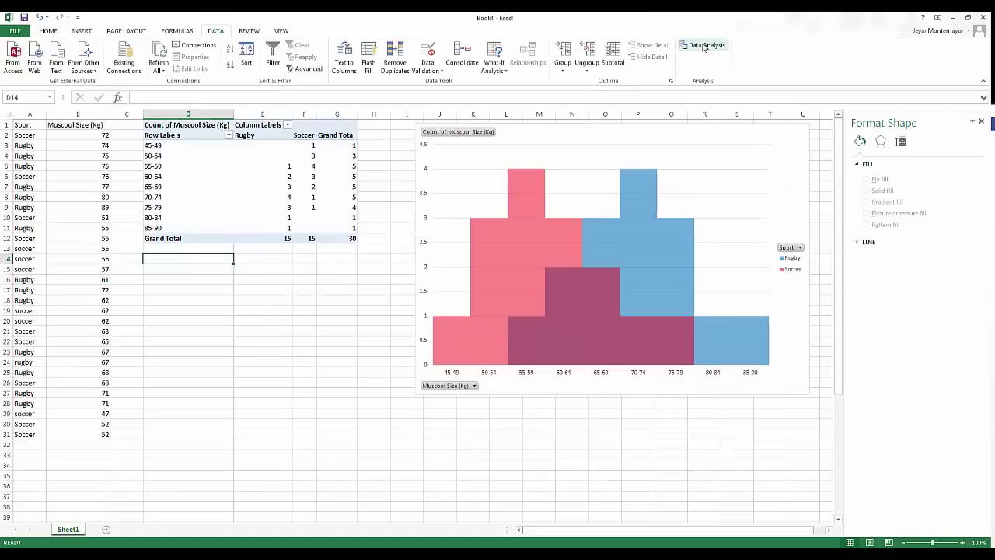
click(702, 46)
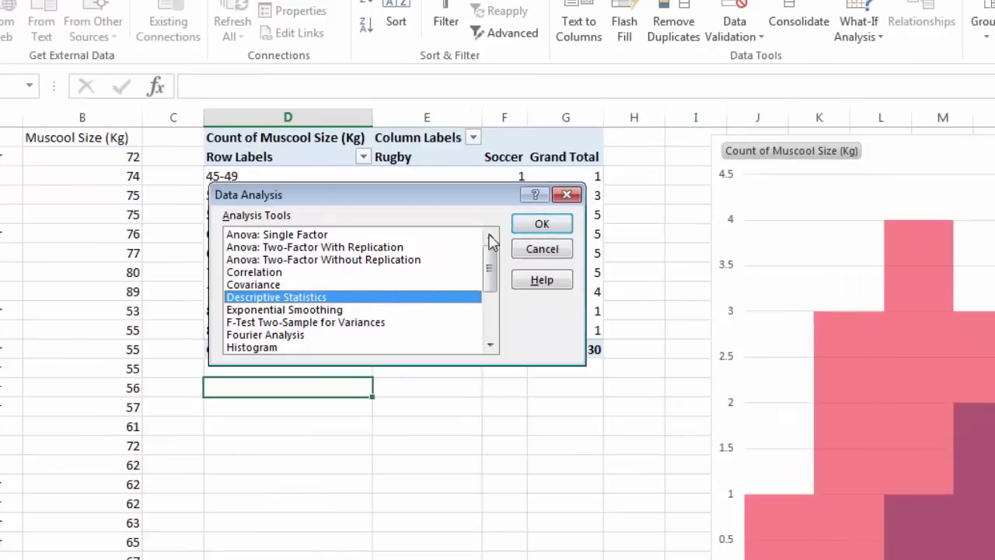
click(536, 223)
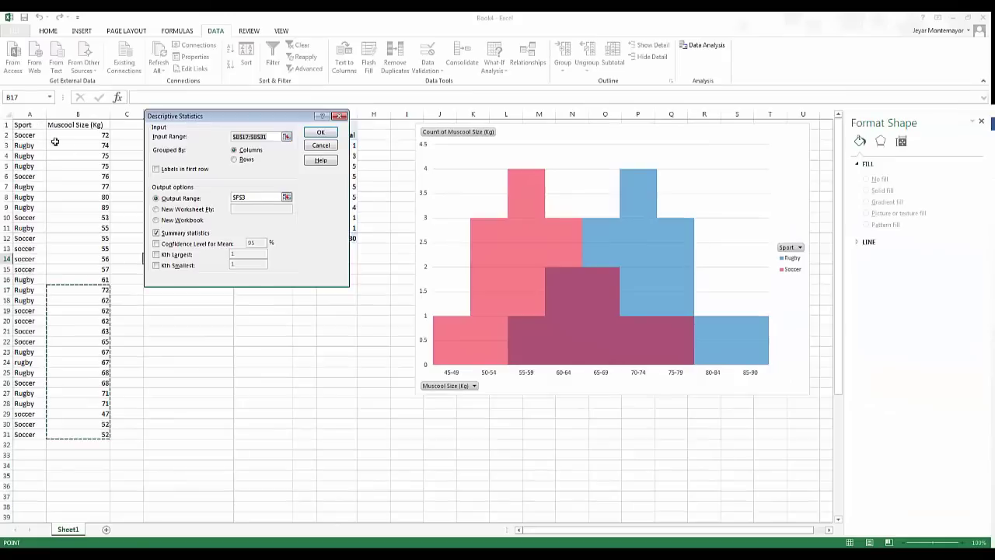
click(339, 116)
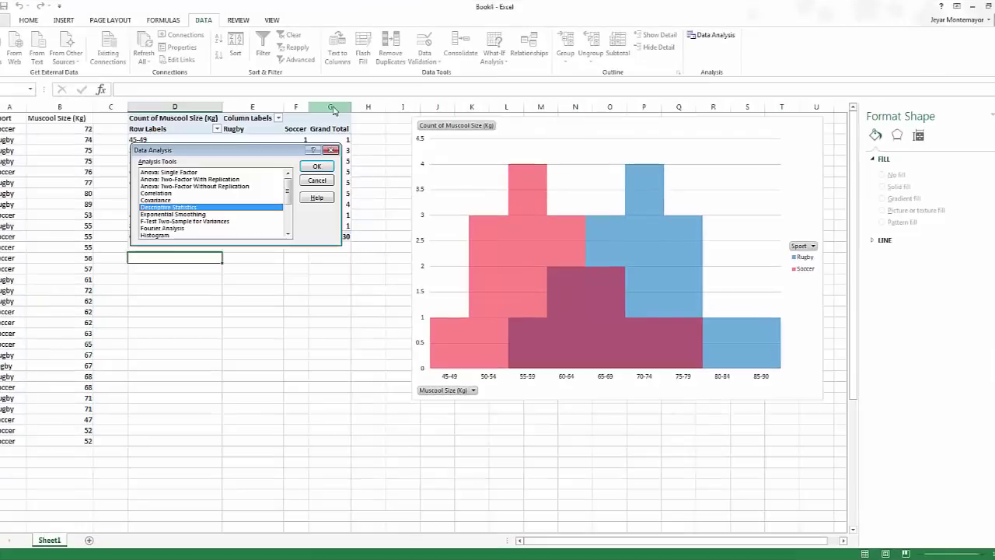
click(332, 149)
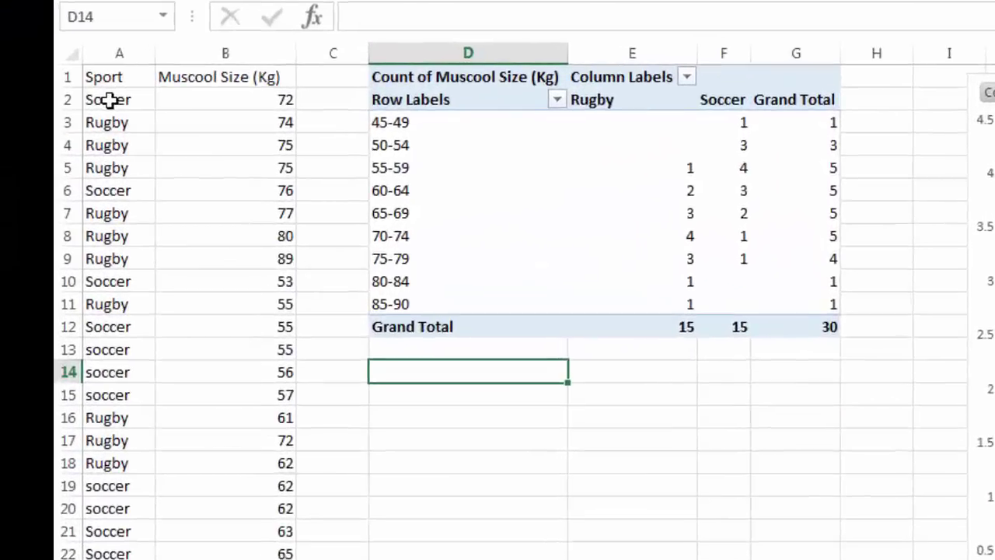
- Sort Sport in A2:A31 A to Z with the selection expanded, so Rugby rows precede Soccer
drag(109, 100, 109, 556)
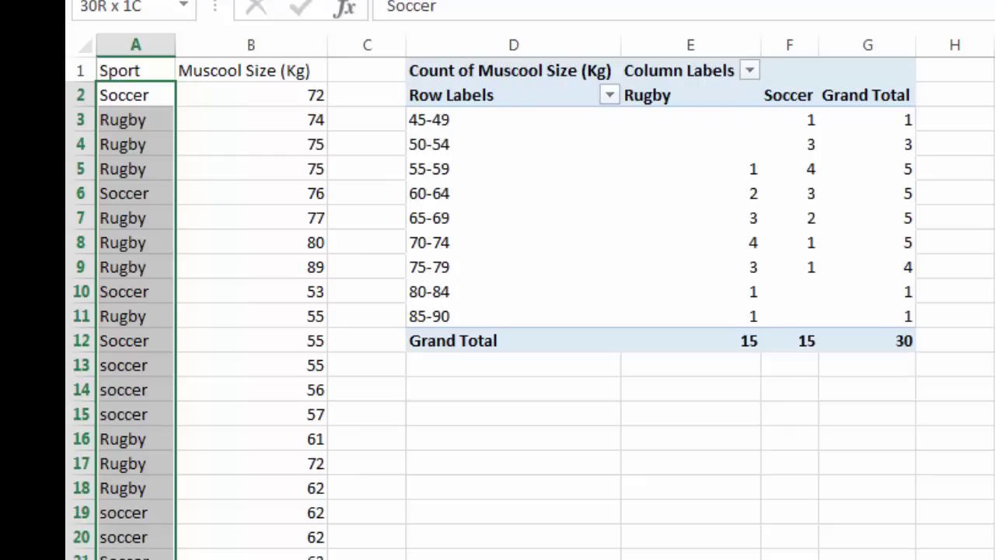
right_click(145, 137)
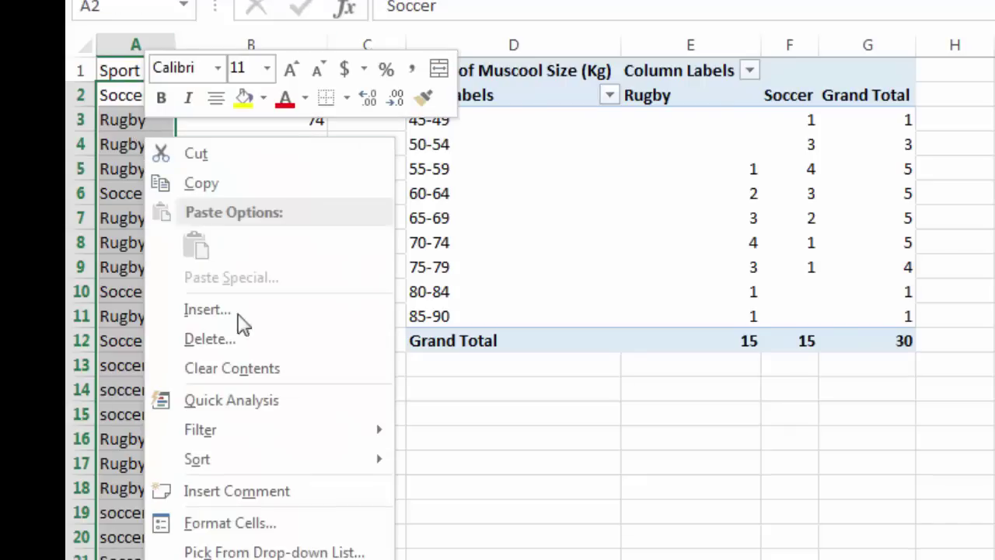
mouse_move(268, 460)
click(429, 459)
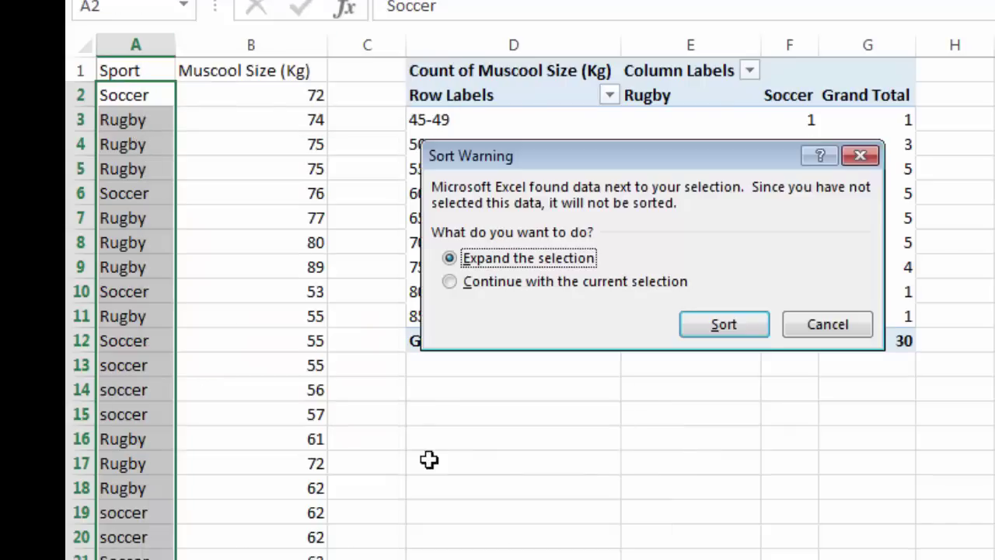
click(765, 319)
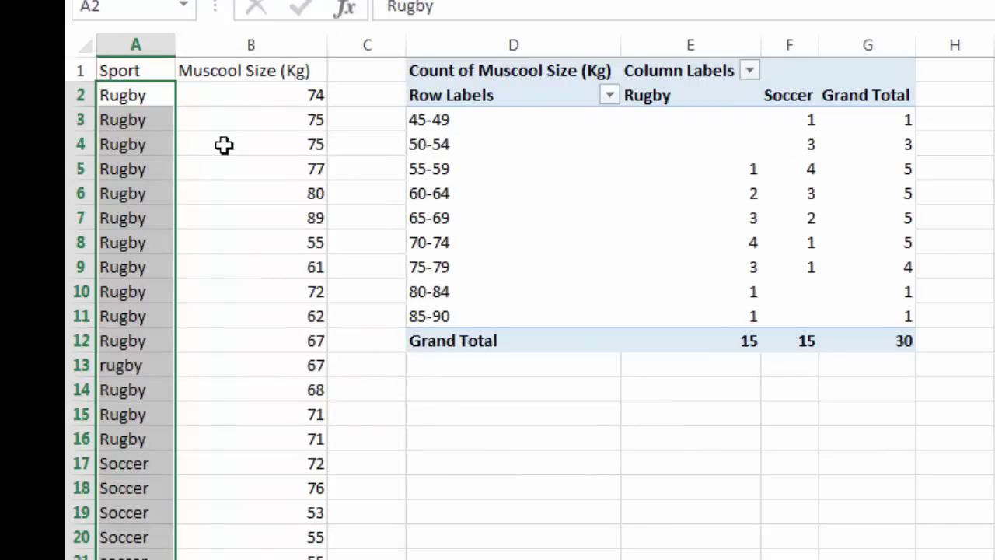
click(224, 144)
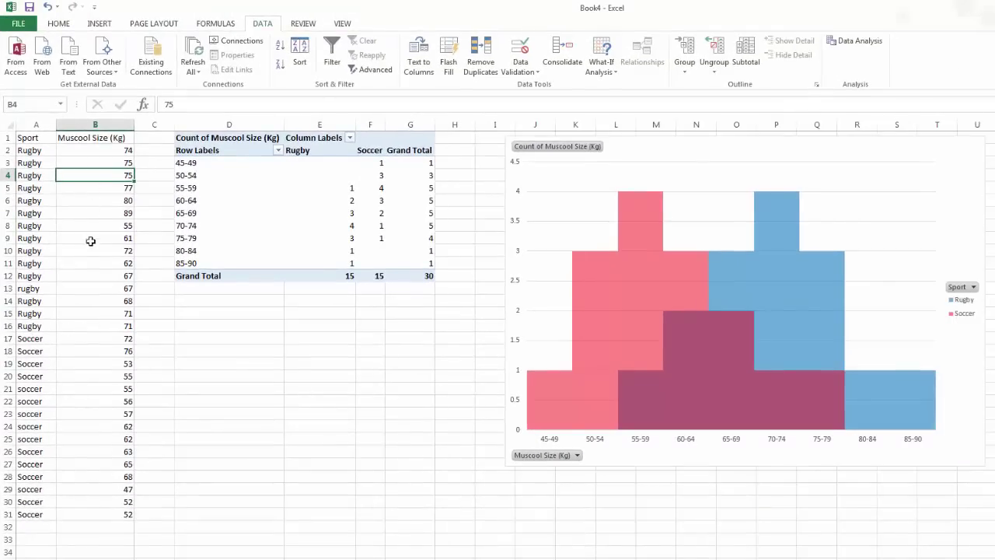
click(49, 149)
click(88, 195)
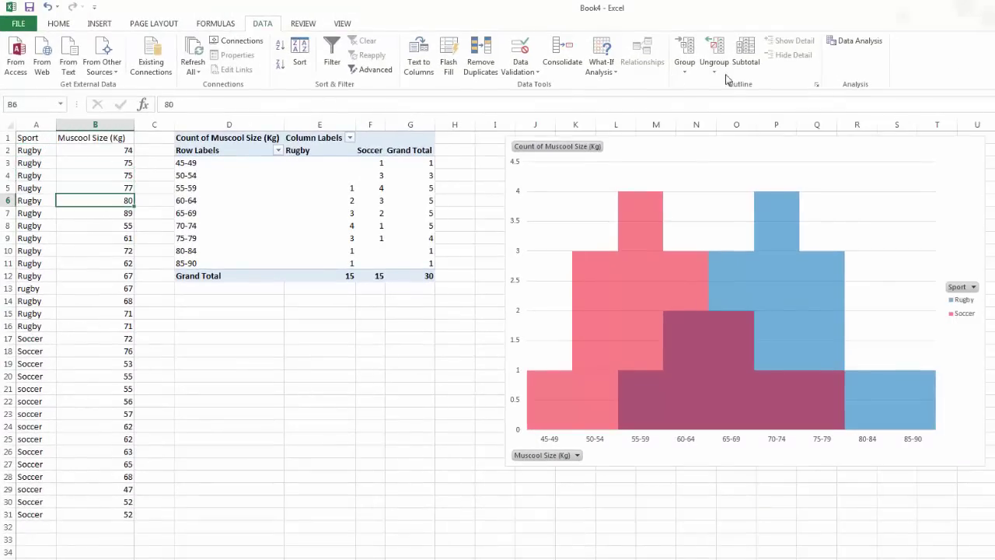
- Run Descriptive Statistics on the Soccer sizes B17:B31, with summary statistics output at D17
click(851, 40)
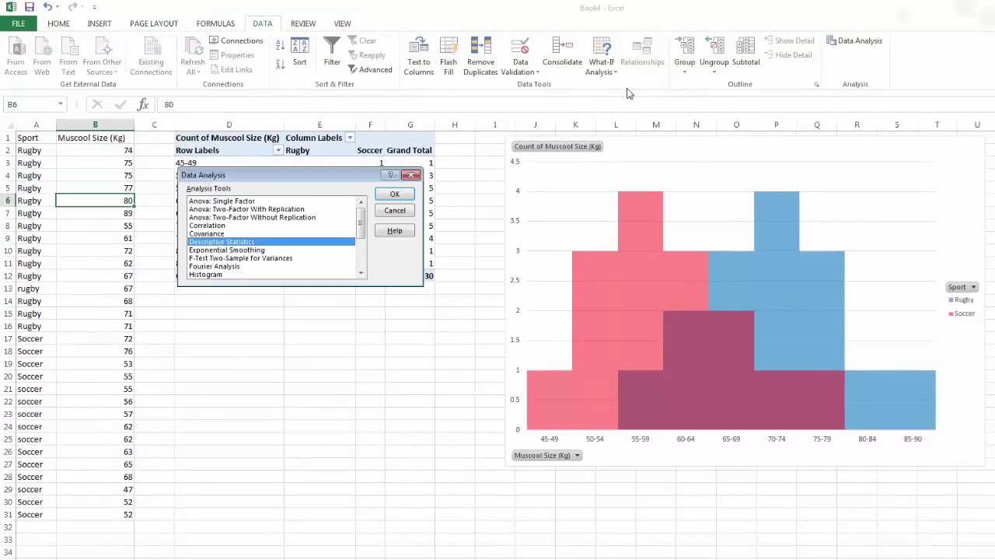
click(394, 194)
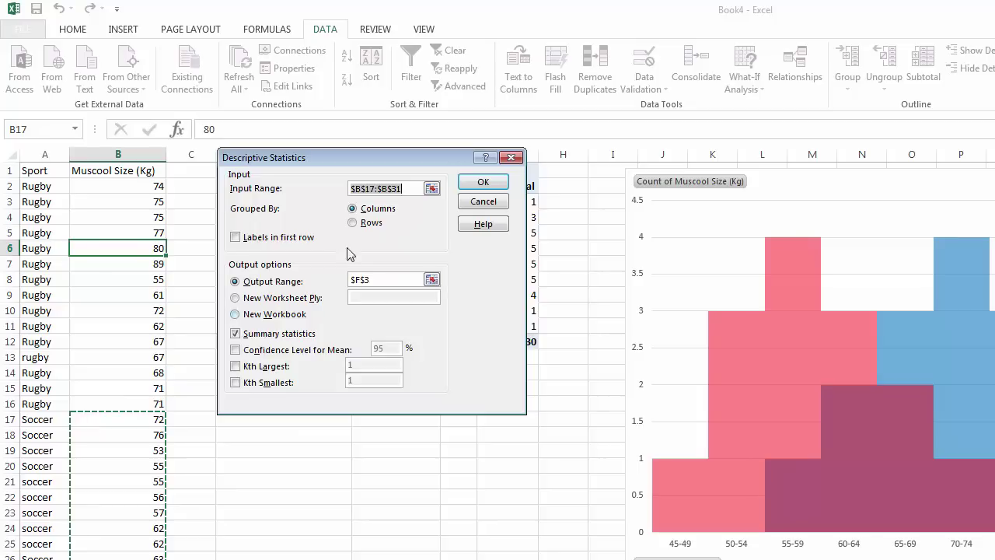
double_click(390, 188)
key(BackSpace)
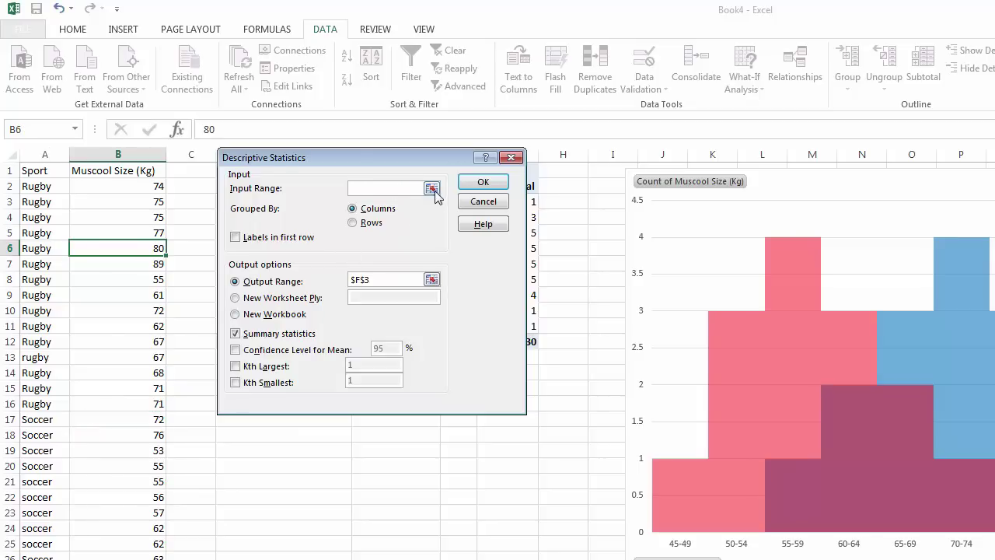
click(431, 189)
drag(106, 421, 107, 556)
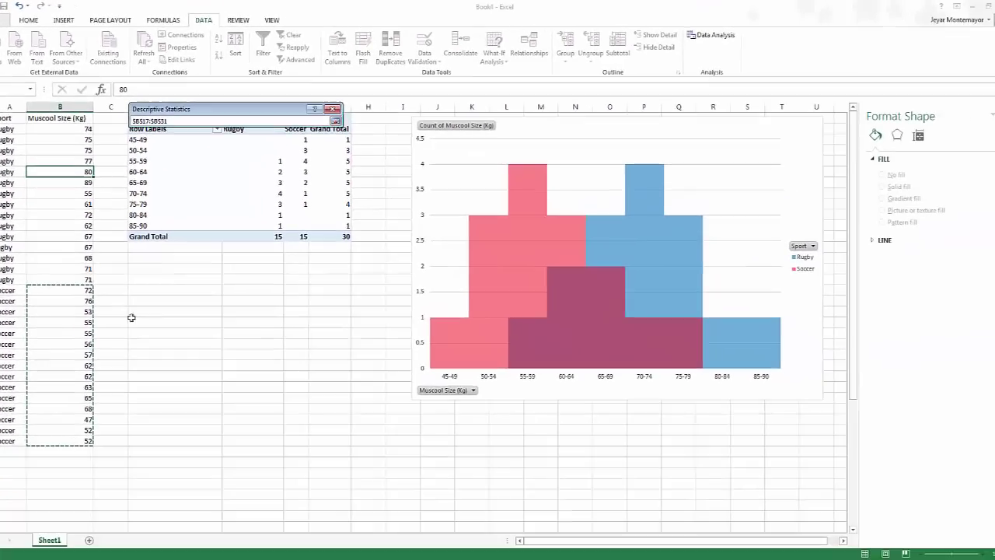
key(Return)
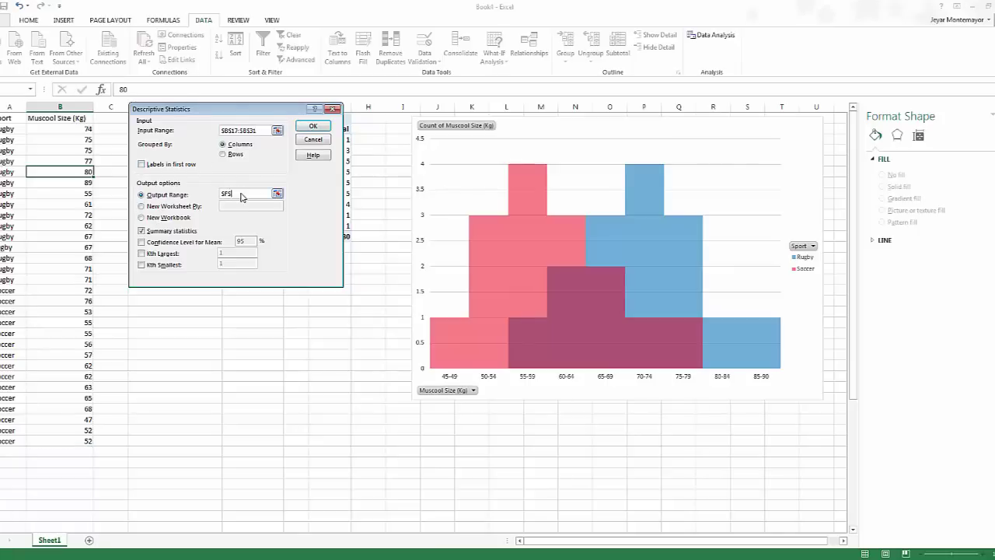
click(153, 290)
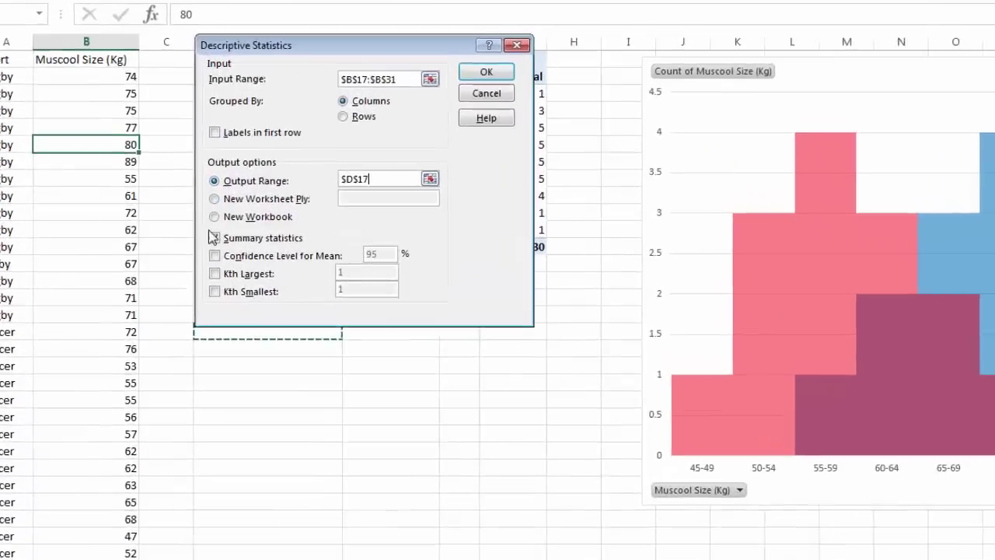
click(215, 237)
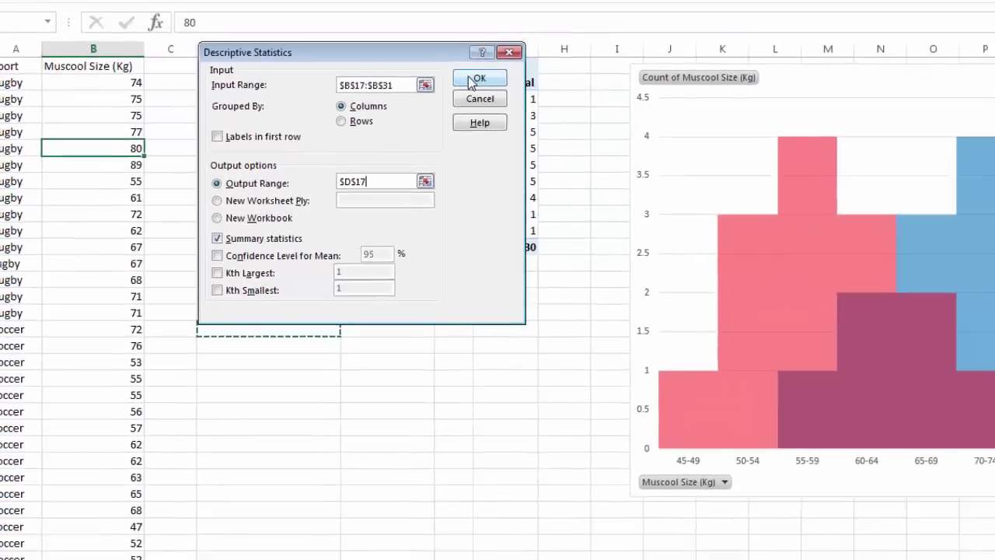
click(472, 80)
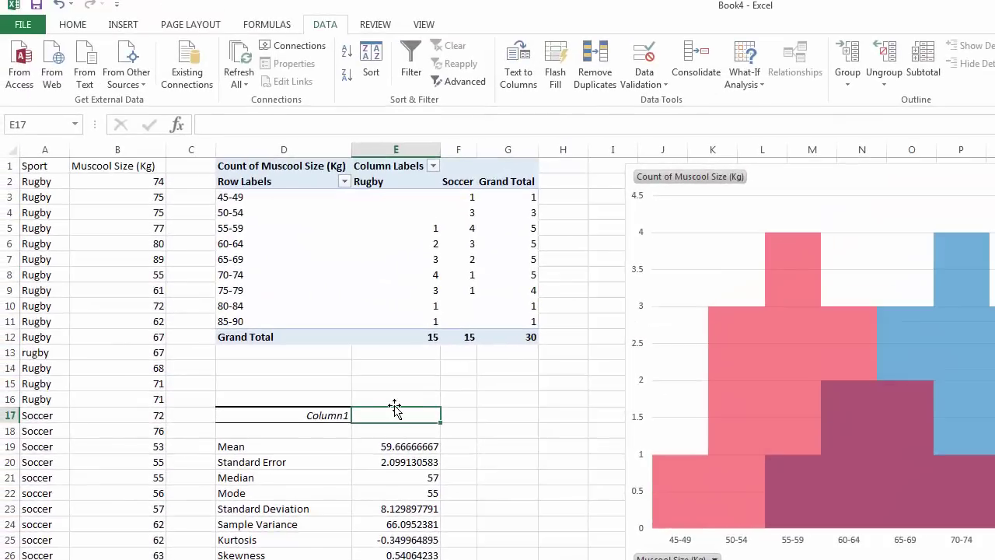
- Replace the D17 header 'Column1' with 'Soccer' and select F17 for the next table
click(453, 168)
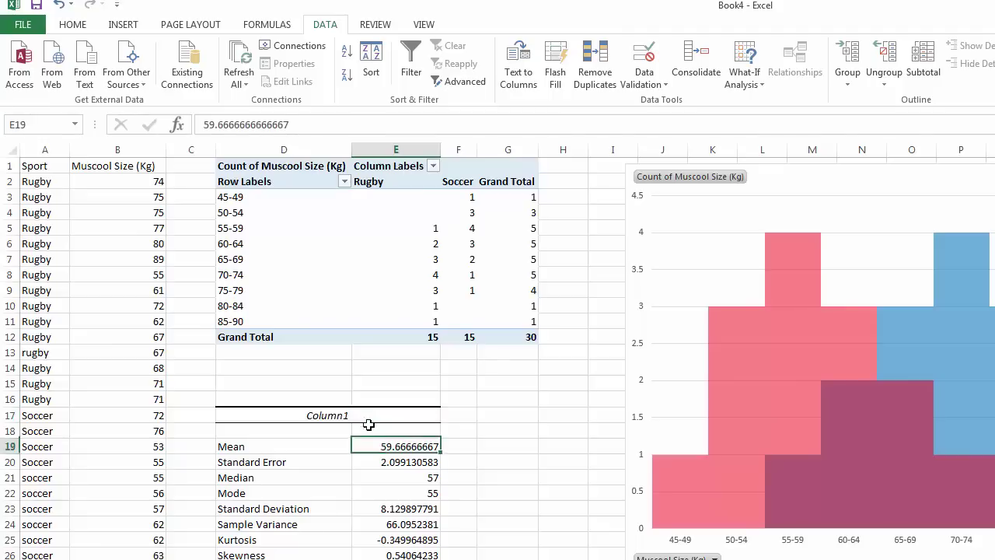
click(344, 411)
drag(299, 126, 40, 122)
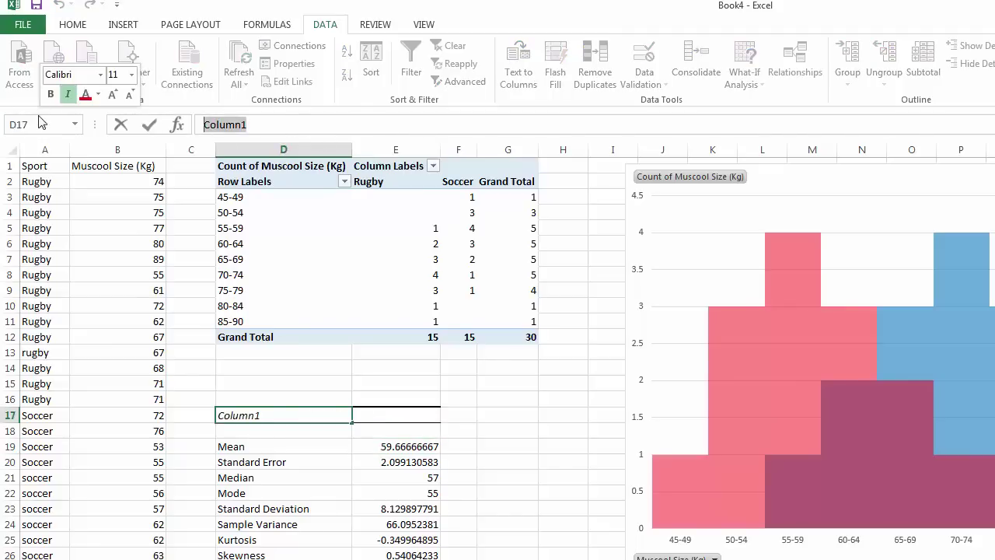
text(Soccer)
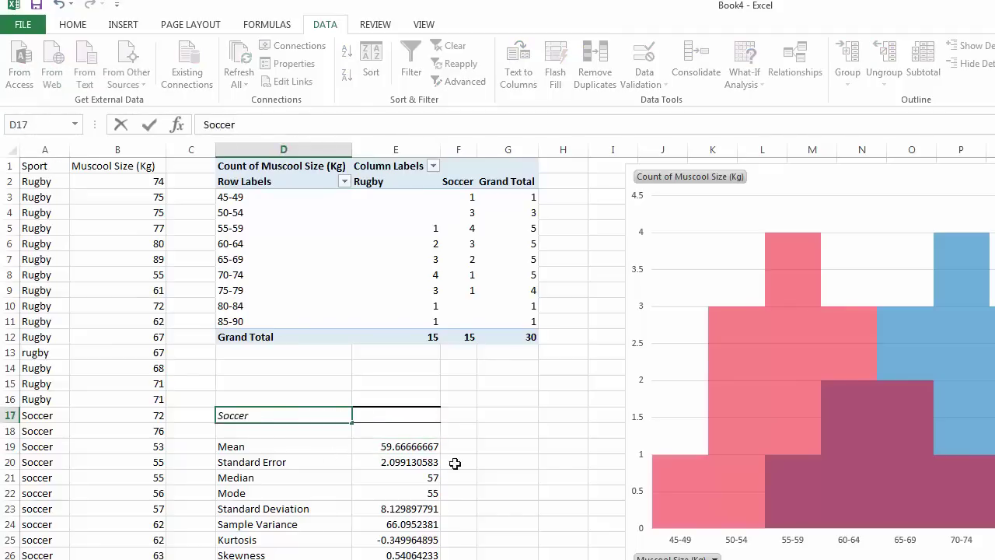
click(538, 457)
click(470, 416)
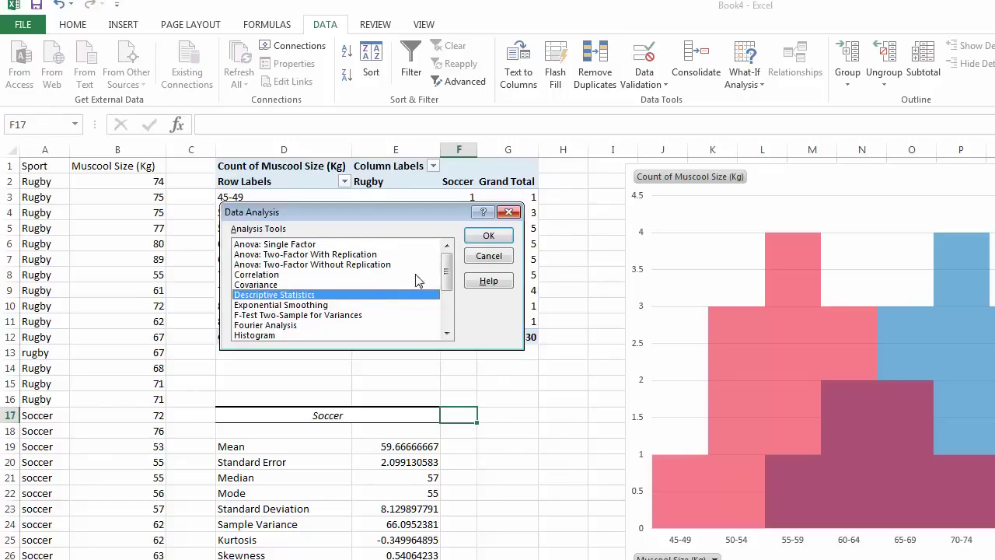
- Run Descriptive Statistics on the Rugby sizes B2:B16, with output starting at F17
click(506, 235)
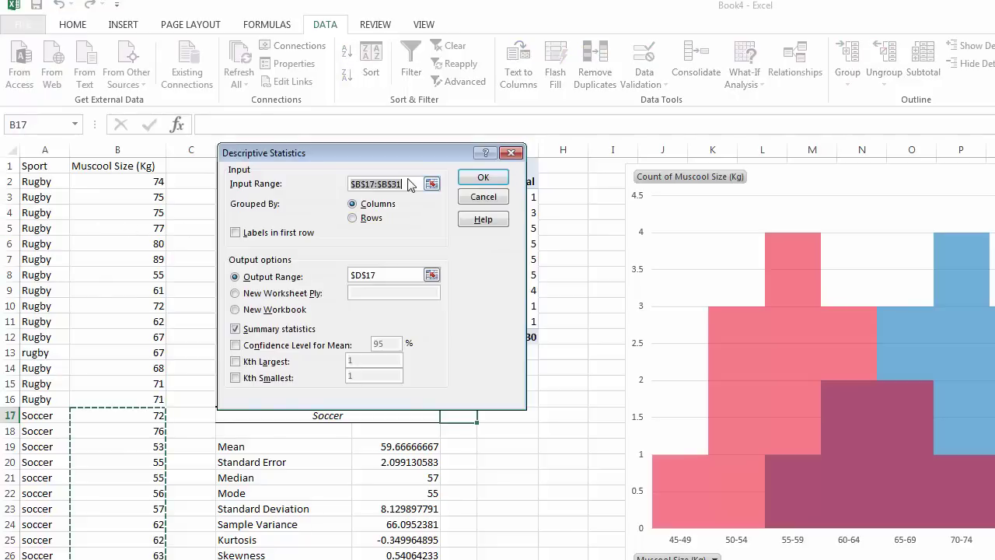
key(BackSpace)
drag(97, 178, 121, 388)
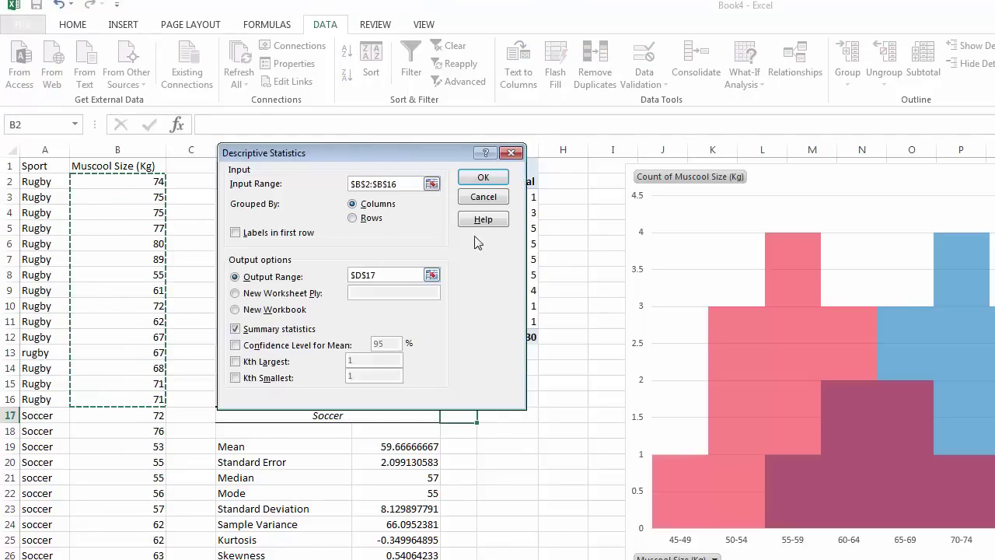
click(400, 275)
key(BackSpace)
key(BackSpace)
key(BackSpace)
key(BackSpace)
key(BackSpace)
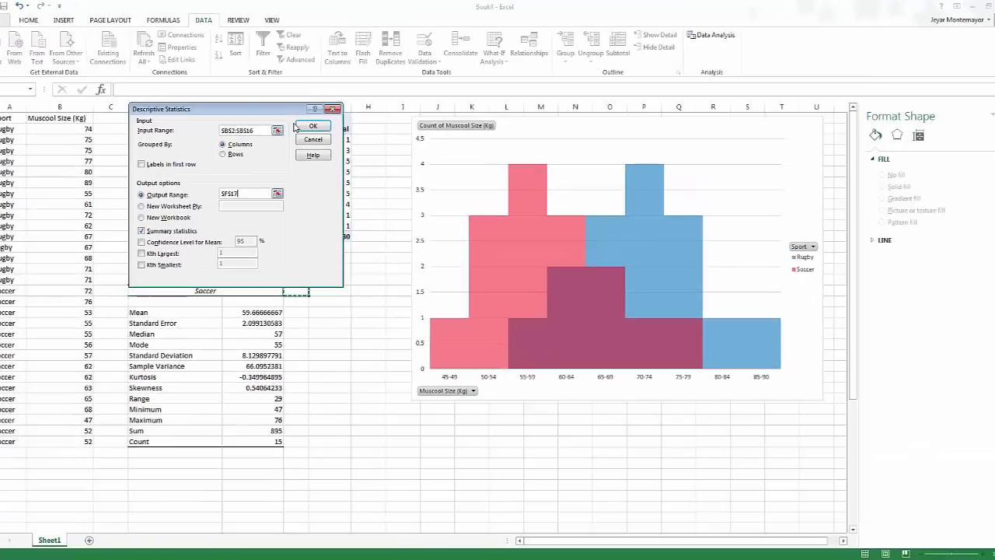
click(311, 127)
- Rename the new table's Column1 header to 'Rugby' and widen column F to fit the labels
click(330, 289)
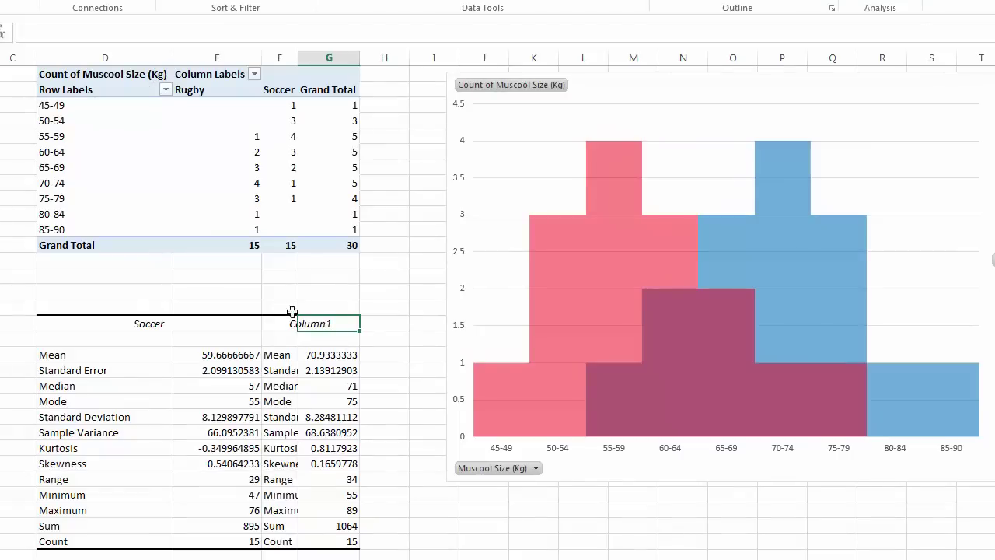
click(295, 286)
key(F2)
key(shift+Home)
text(Rugby)
key(Tab)
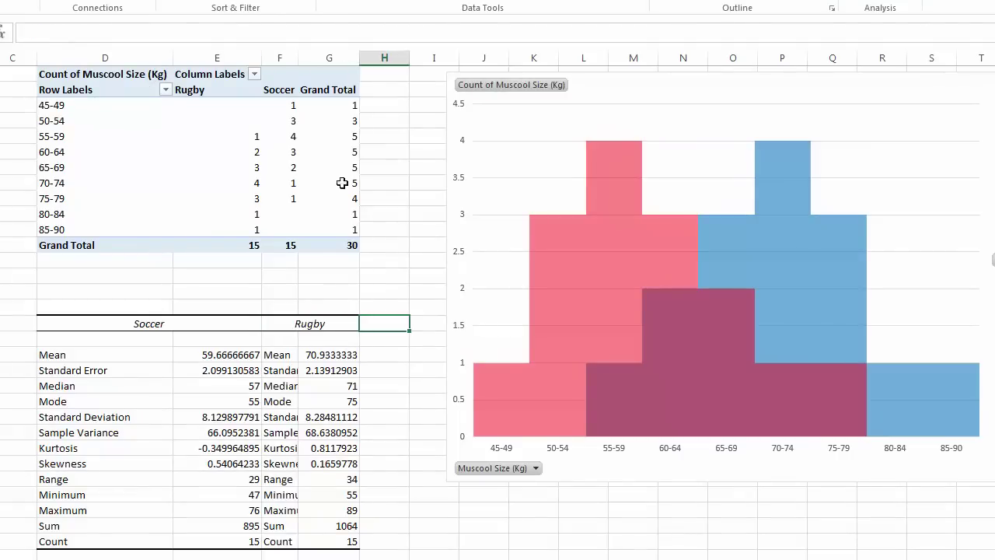
drag(302, 57, 363, 67)
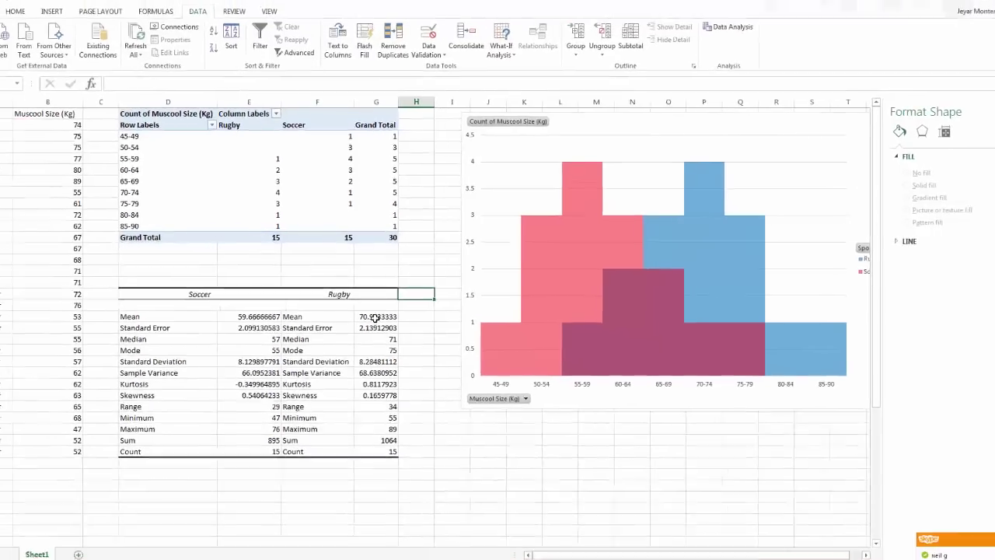
mouse_move(585, 542)
mouse_down()
mouse_move(575, 539)
mouse_move(599, 539)
mouse_up()
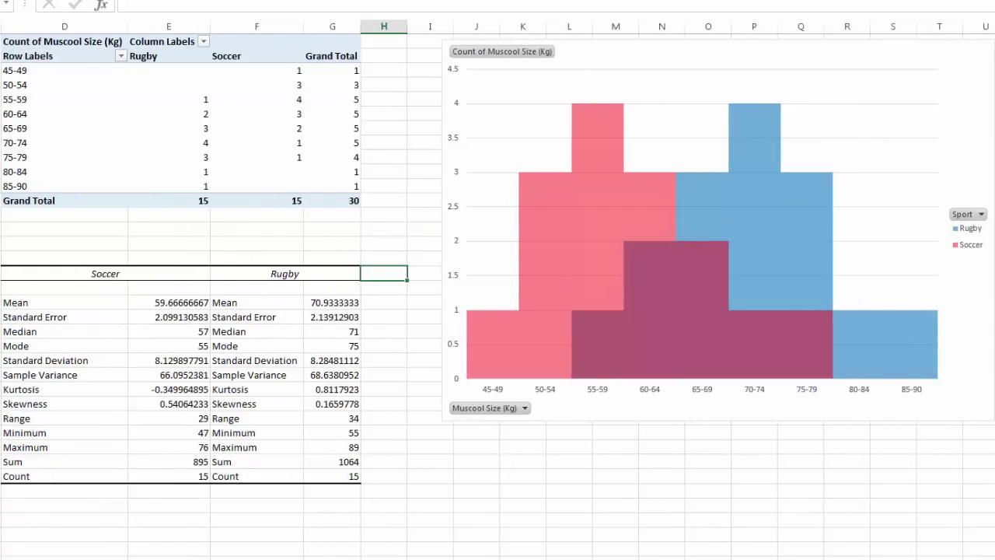
scroll(497, 280, left, 3)
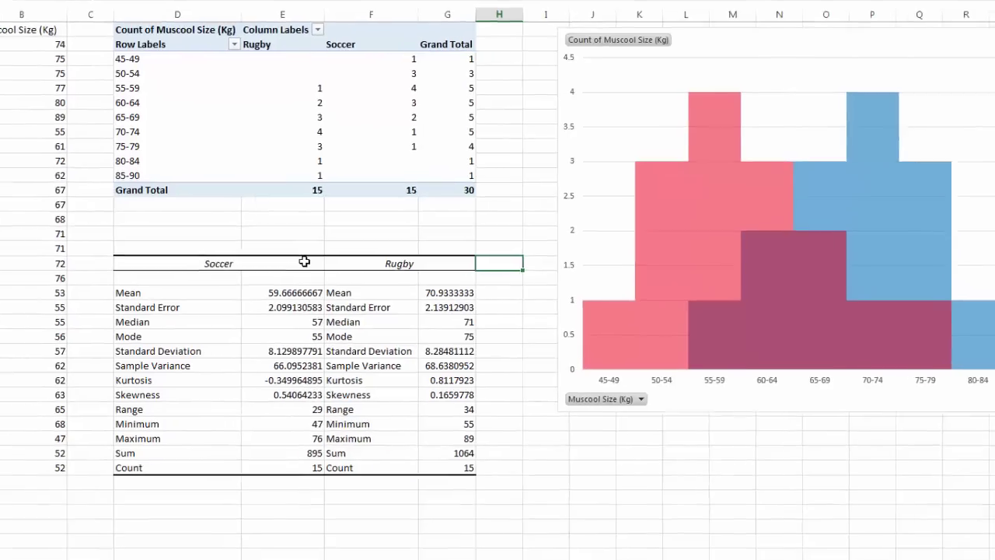
scroll(3, 238, down, 7)
scroll(3, 239, up, 7)
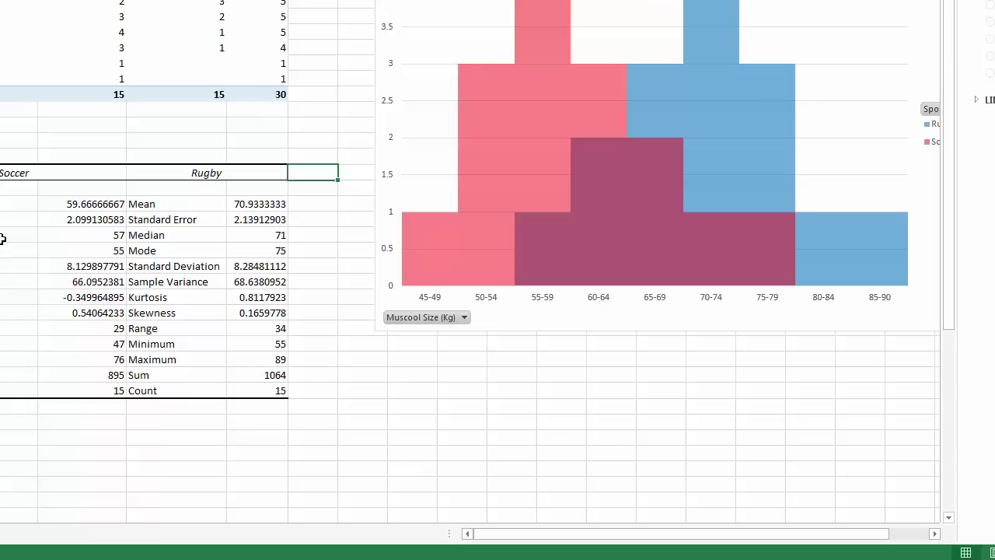
- Give the whole Rugby series a solid 0.75 pt border in Format Data Series
double_click(715, 70)
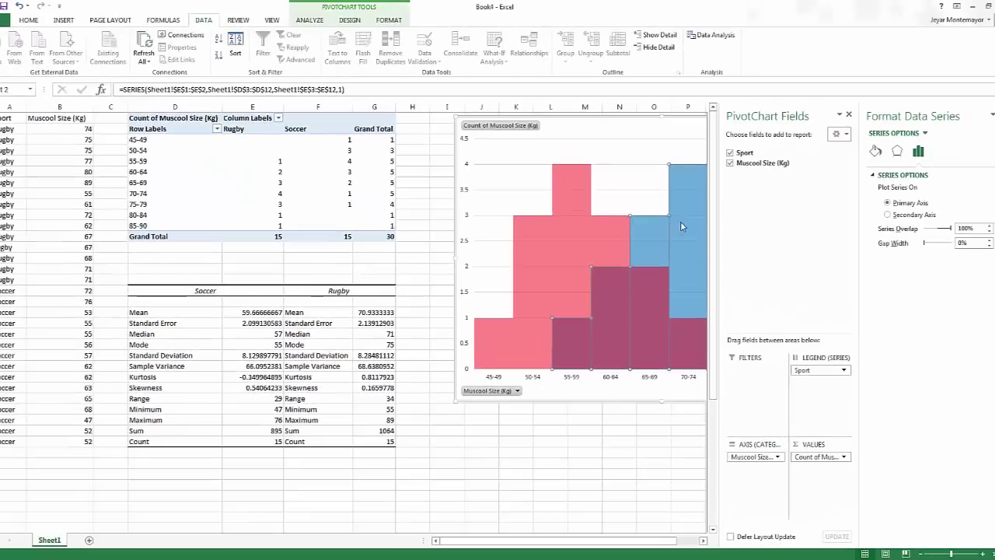
click(677, 155)
drag(603, 544, 635, 553)
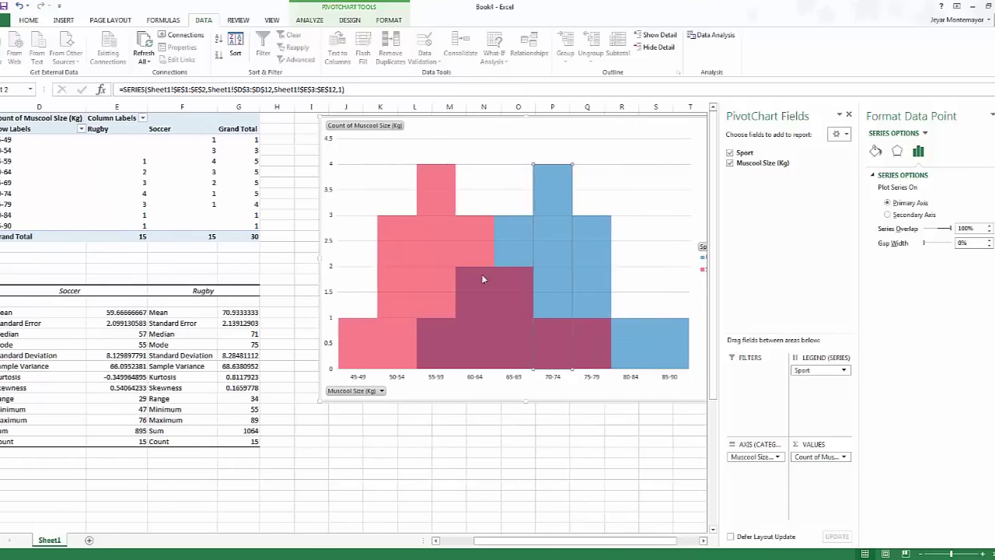
click(437, 236)
click(554, 233)
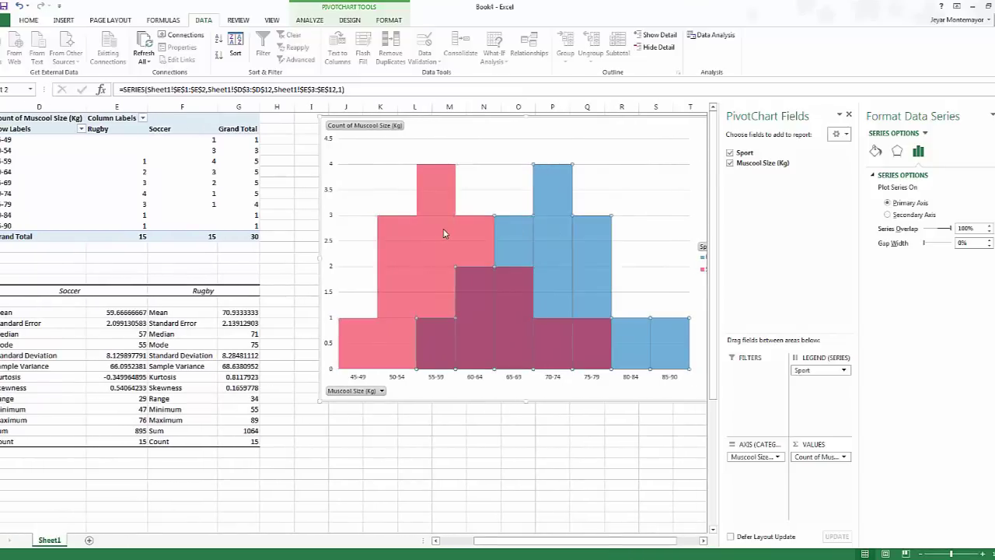
click(549, 231)
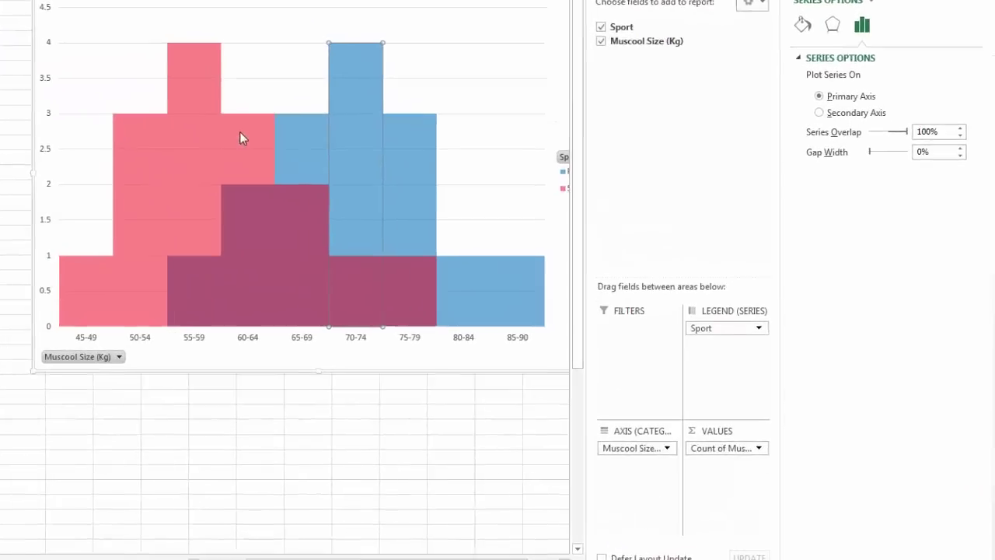
click(359, 131)
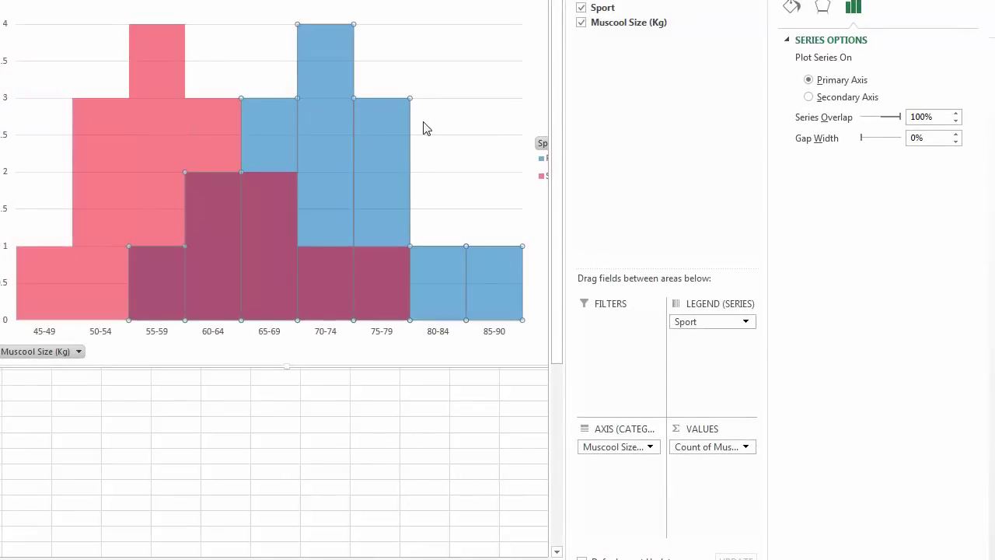
click(793, 6)
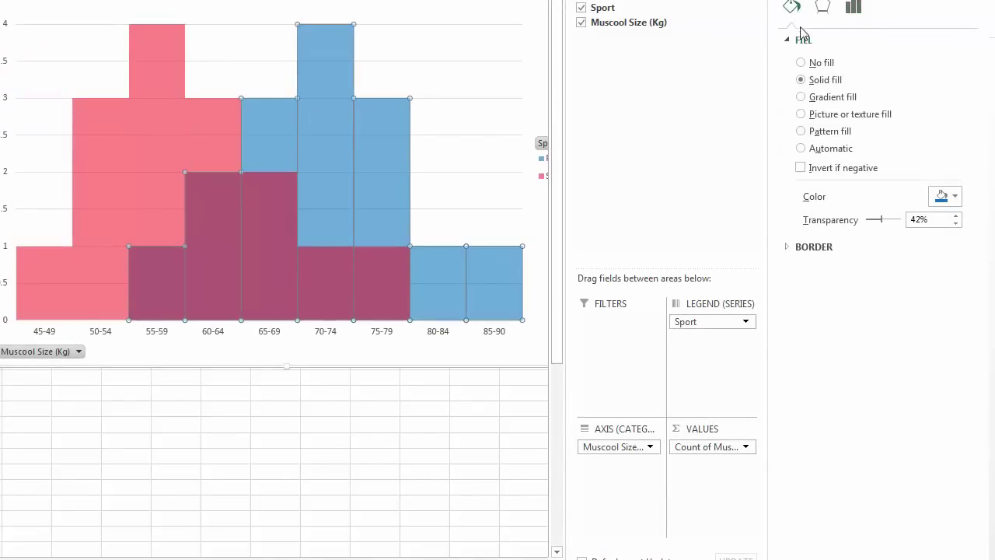
click(810, 247)
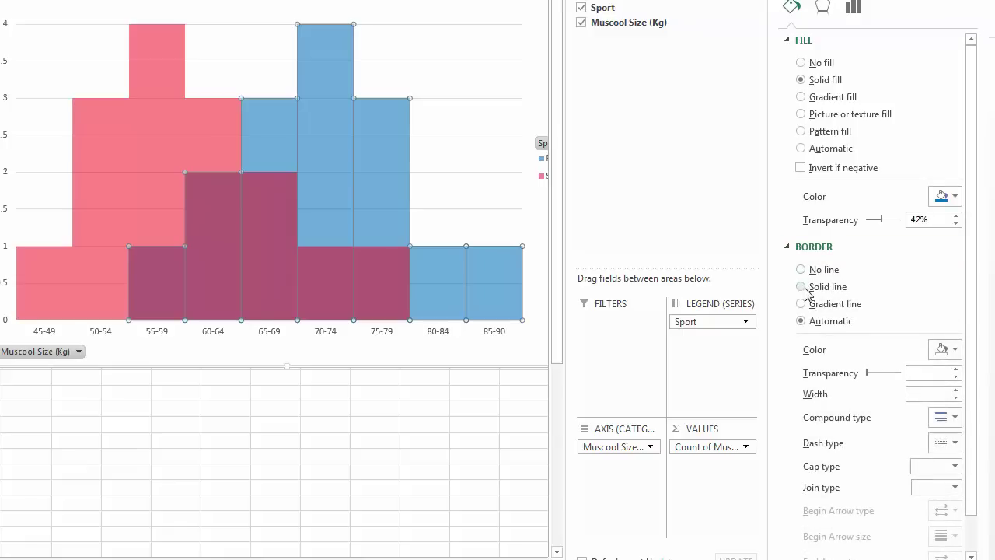
click(804, 286)
- Apply the same solid 0.75 pt border to the Soccer series
click(178, 122)
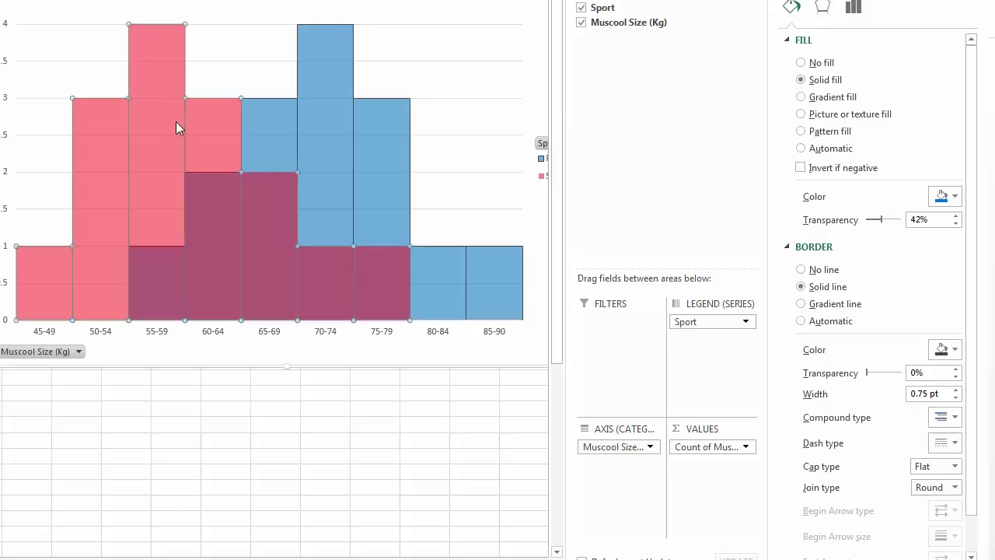
click(821, 287)
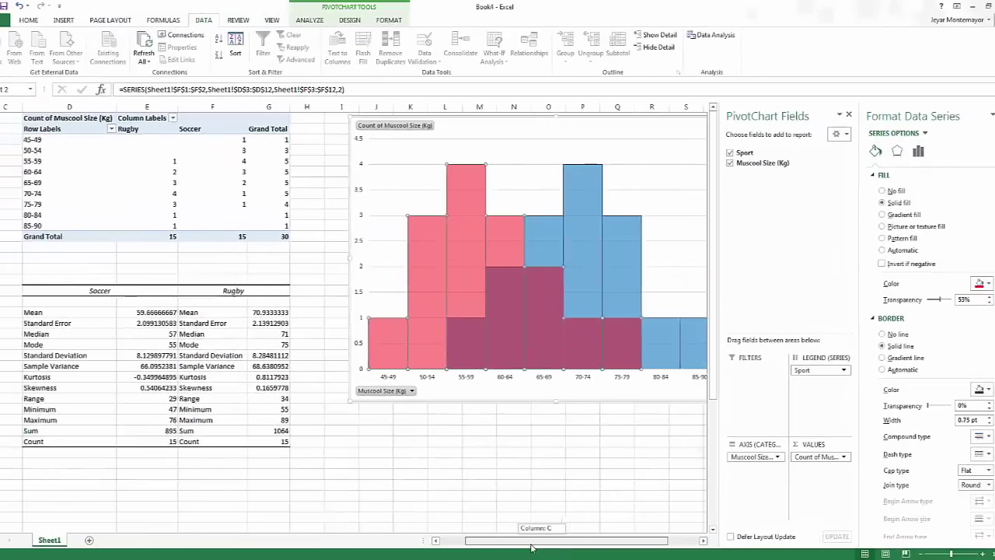
drag(544, 540, 518, 550)
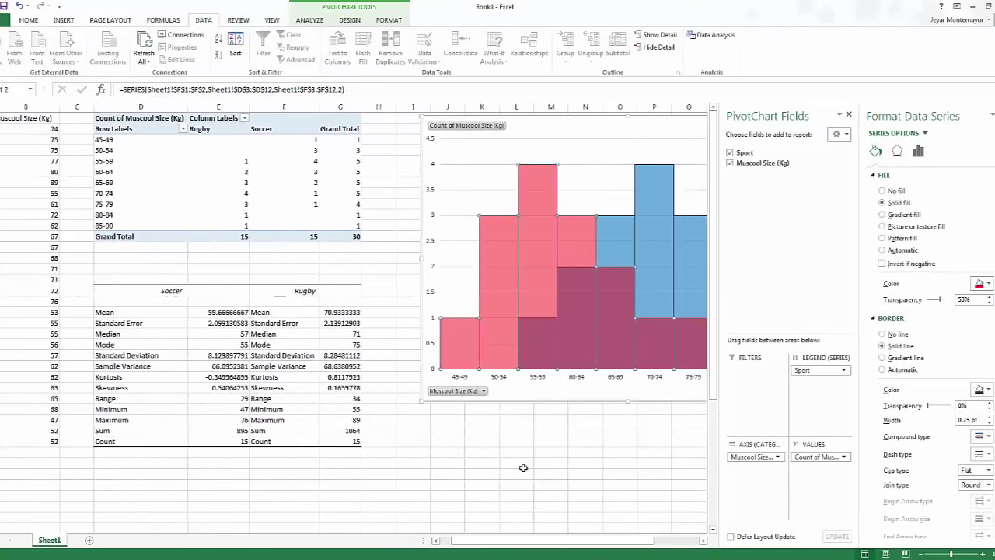